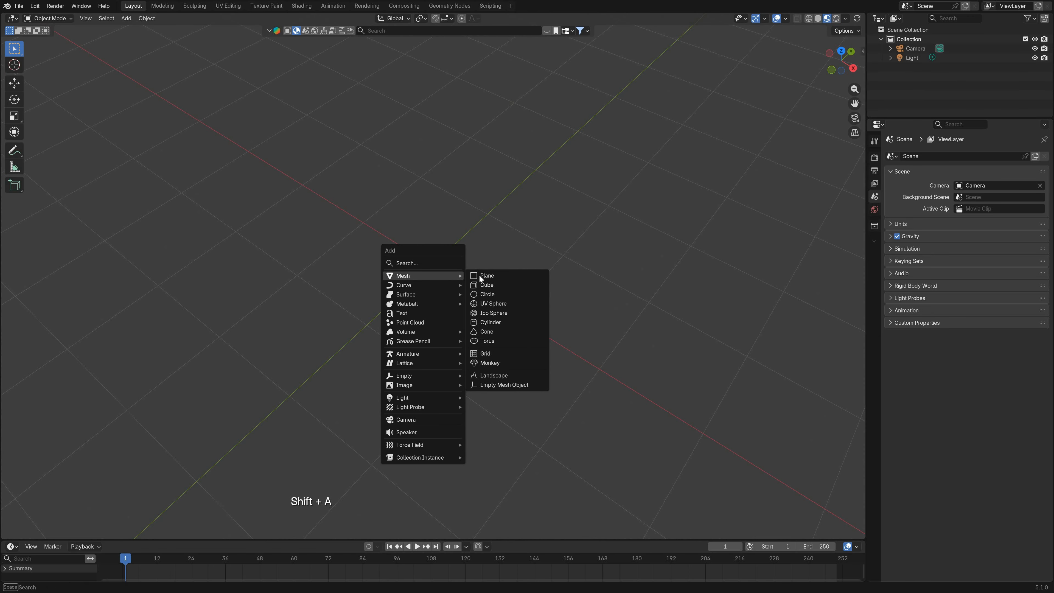
Step: Add a 2 m plane mesh at the world origin
{"action": "left_click", "coordinate": [487, 276]}
{"action": "scroll", "coordinate": [473, 278], "scroll_direction": "up", "scroll_amount": 2}
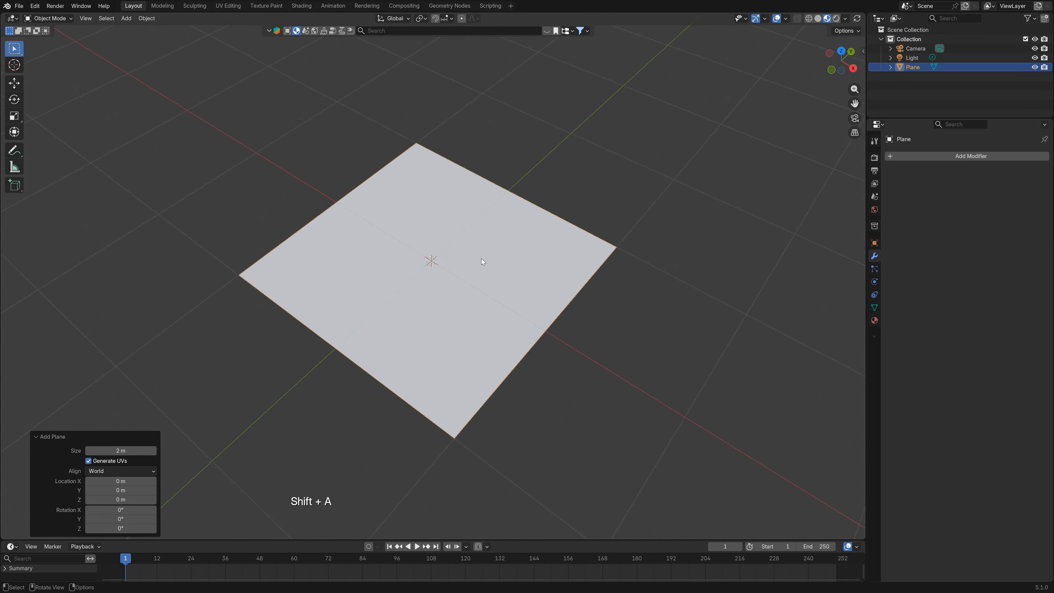
{"action": "middle_click_drag", "start_coordinate": [481, 258], "coordinate": [474, 286]}
{"action": "scroll", "coordinate": [475, 286], "scroll_direction": "up", "scroll_amount": 2}
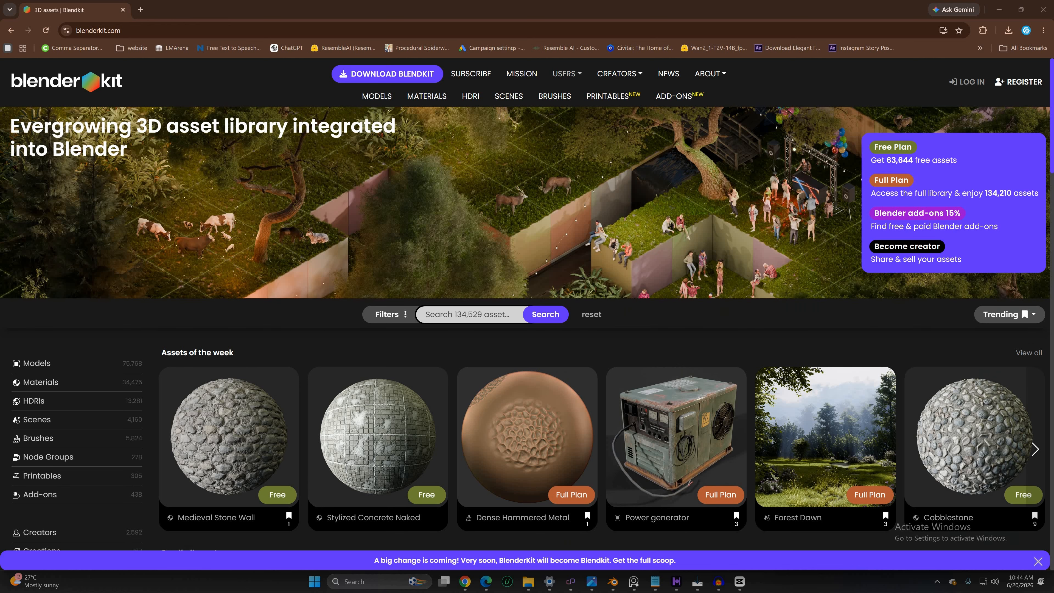
Step: Switch to the BlenderKit website and browse its asset gallery, expanding the Models category and its Architecture subcategory
{"action": "scroll", "coordinate": [225, 326], "scroll_direction": "down", "scroll_amount": 8}
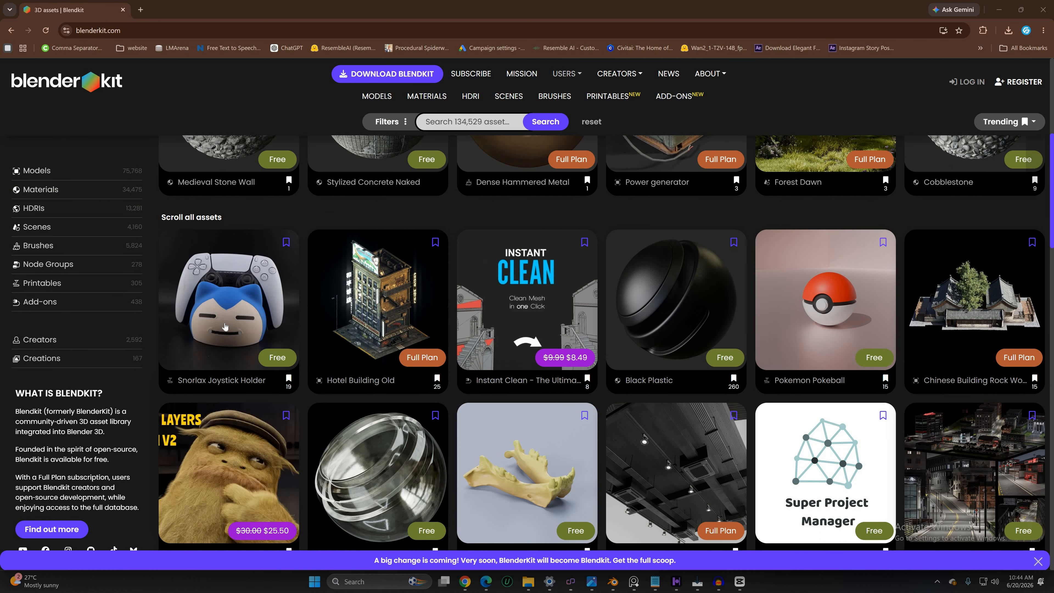
{"action": "scroll", "coordinate": [224, 326], "scroll_direction": "down", "scroll_amount": 10}
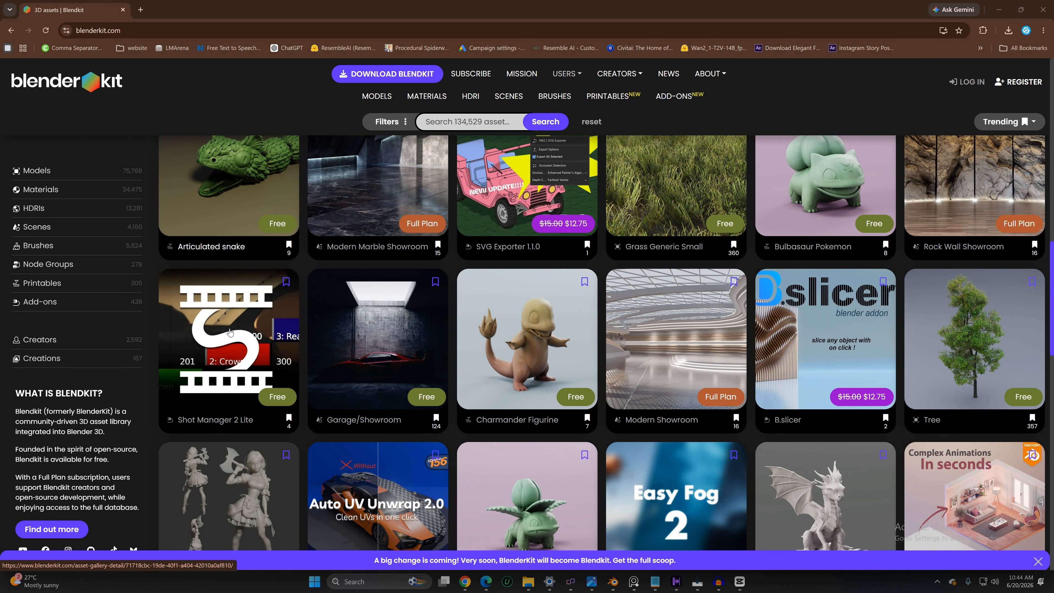
{"action": "scroll", "coordinate": [229, 332], "scroll_direction": "up", "scroll_amount": 20}
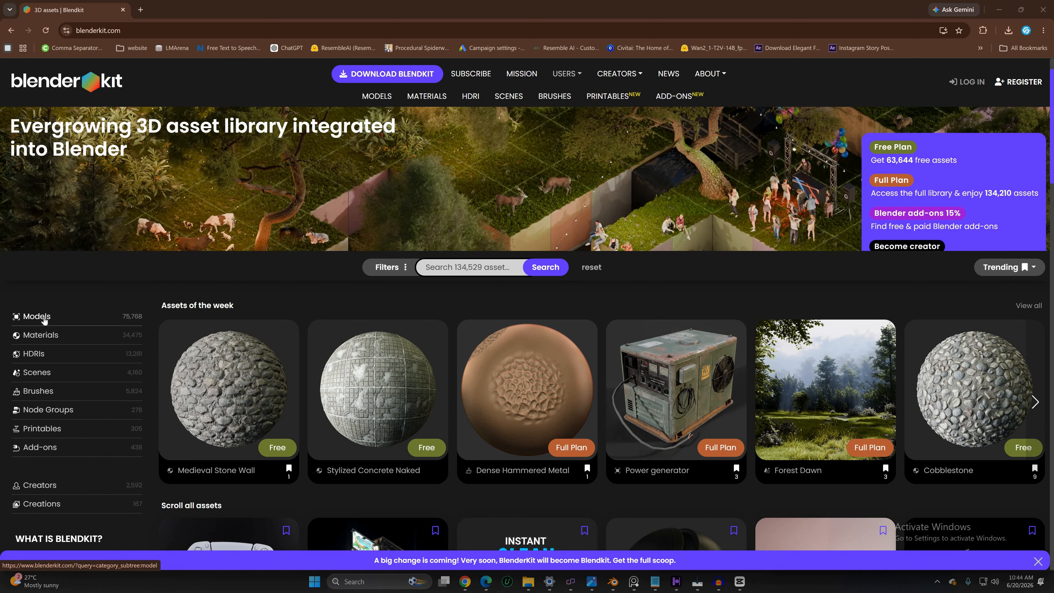
{"action": "left_click", "coordinate": [44, 318]}
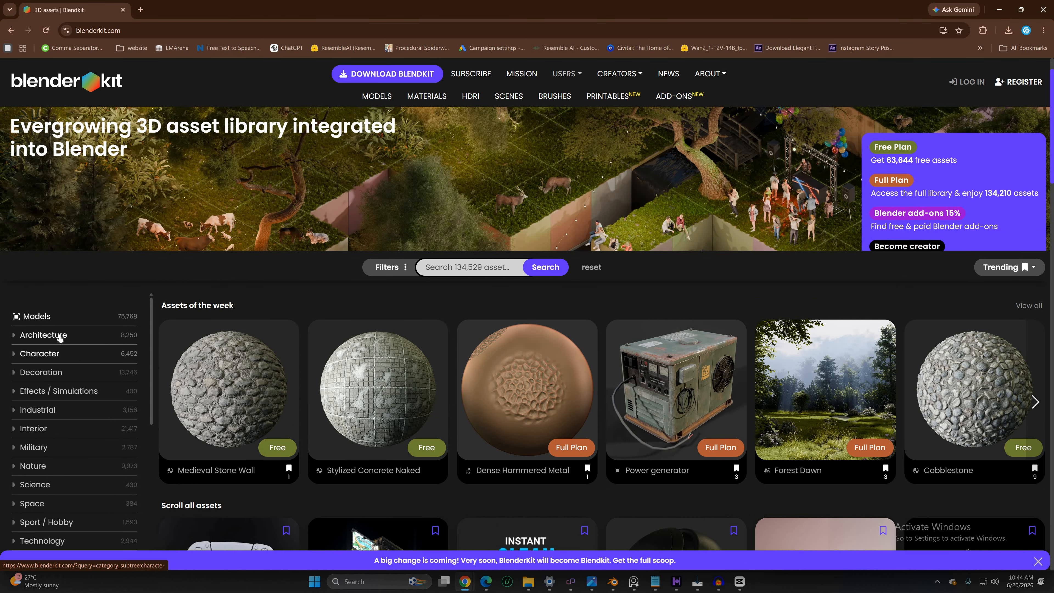
{"action": "left_click", "coordinate": [61, 335]}
{"action": "scroll", "coordinate": [390, 376], "scroll_direction": "down", "scroll_amount": 1}
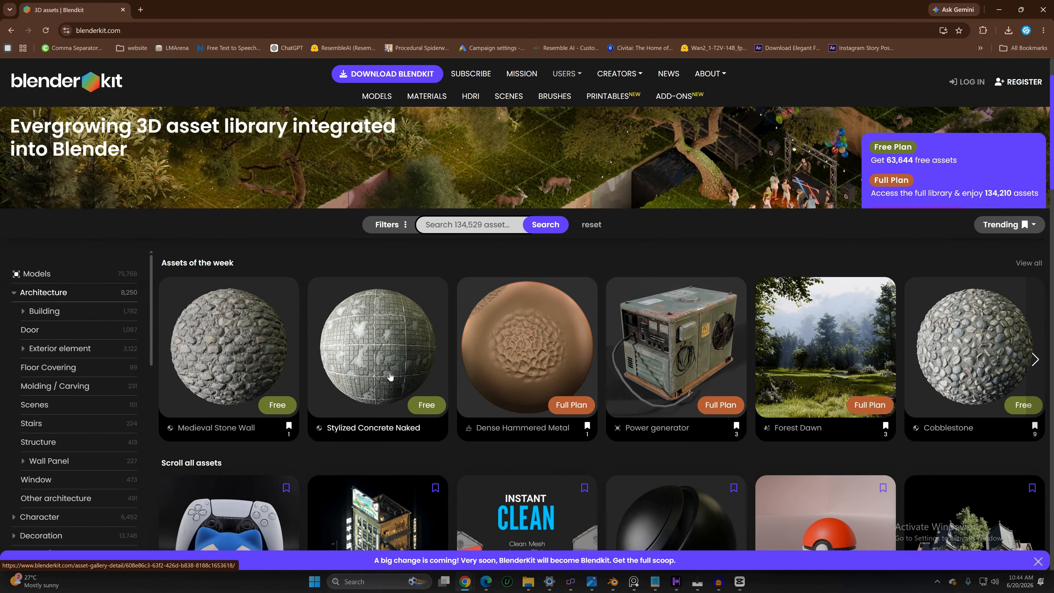
{"action": "scroll", "coordinate": [390, 376], "scroll_direction": "down", "scroll_amount": 9}
{"action": "scroll", "coordinate": [438, 399], "scroll_direction": "down", "scroll_amount": 5}
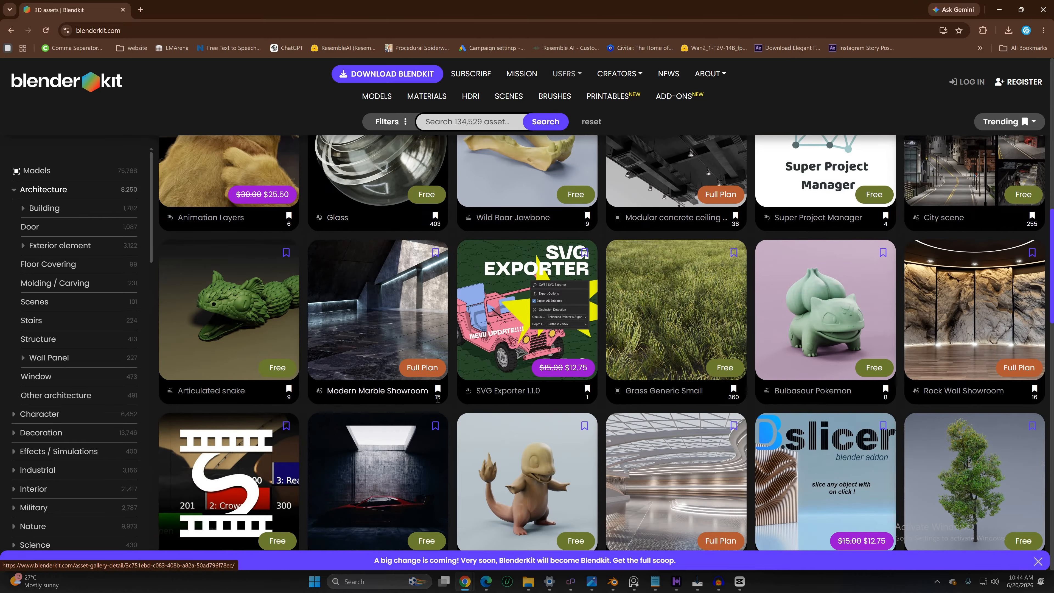
{"action": "scroll", "coordinate": [438, 400], "scroll_direction": "up", "scroll_amount": 12}
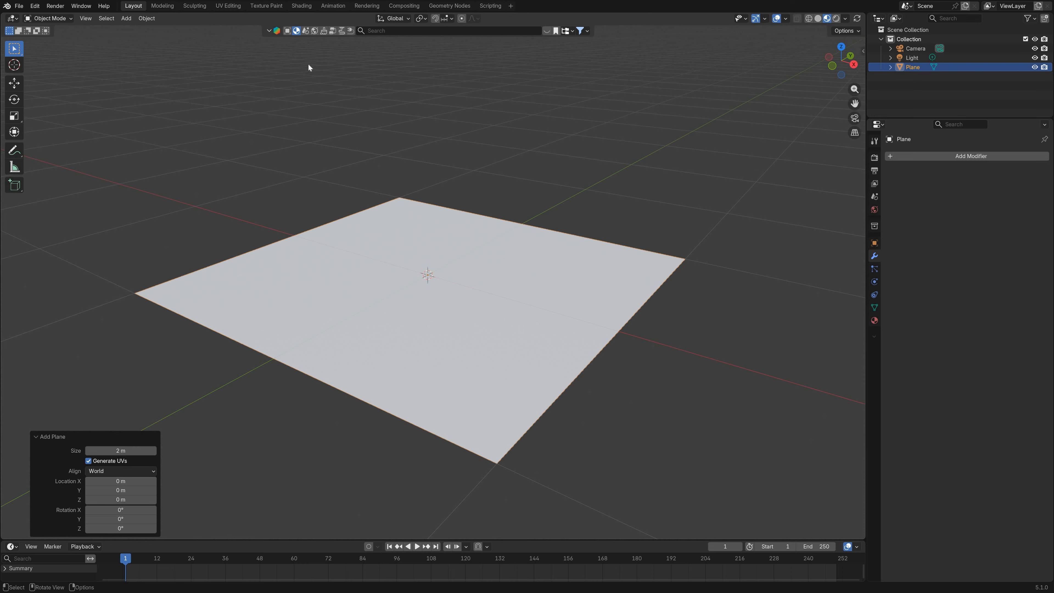
Step: Return to Blender and search the BlenderKit materials for "WET"
{"action": "left_click", "coordinate": [297, 31]}
{"action": "left_click", "coordinate": [400, 28]}
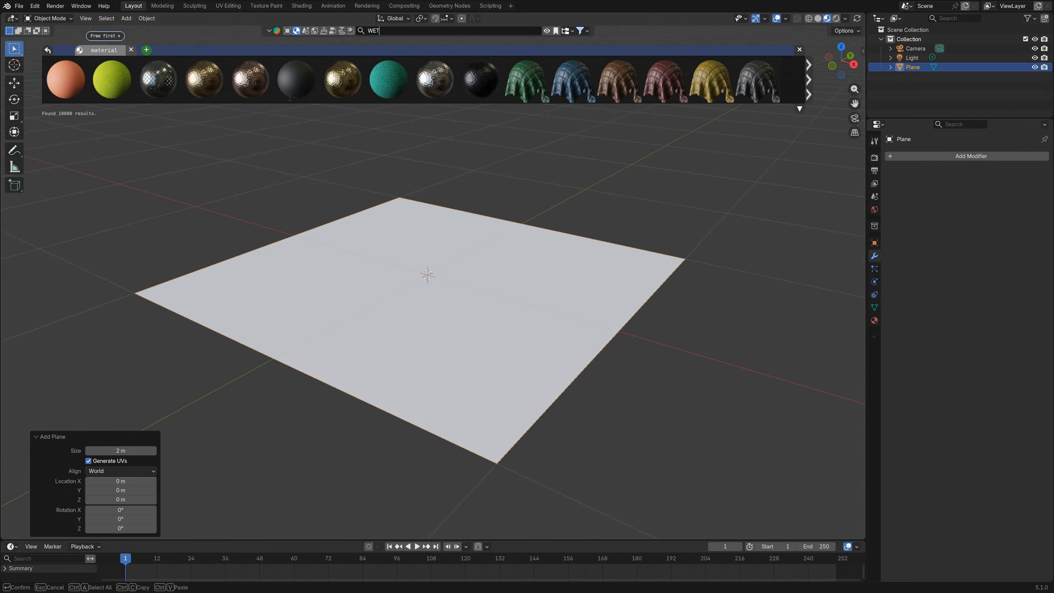
{"action": "key", "text": "Return"}
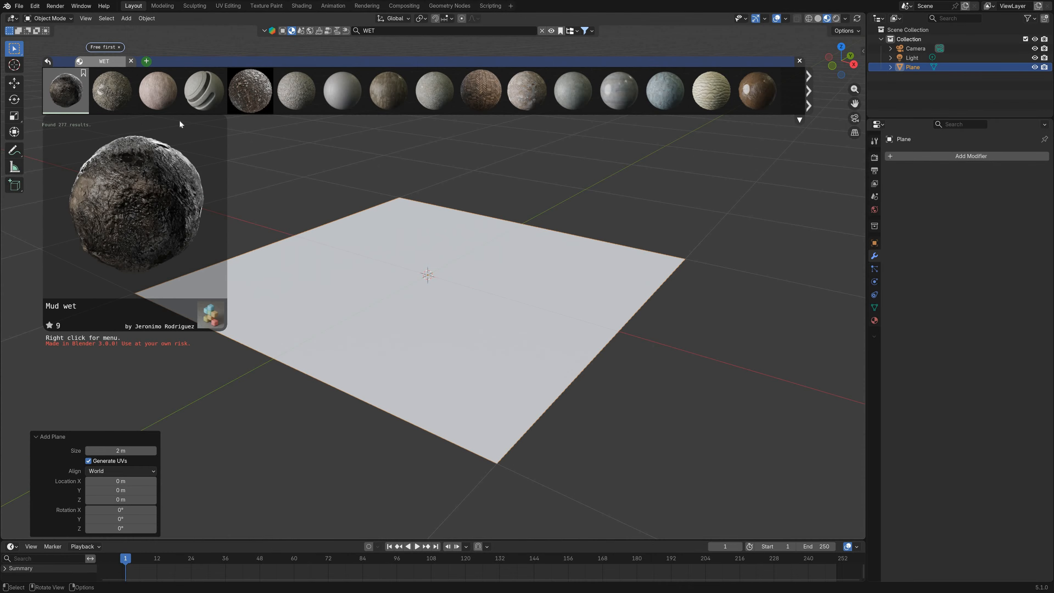
Step: Apply the Mud wet material to the plane and show its material properties
{"action": "mouse_move", "coordinate": [58, 97]}
{"action": "left_click_drag", "start_coordinate": [63, 91], "coordinate": [383, 308]}
{"action": "left_click", "coordinate": [874, 320]}
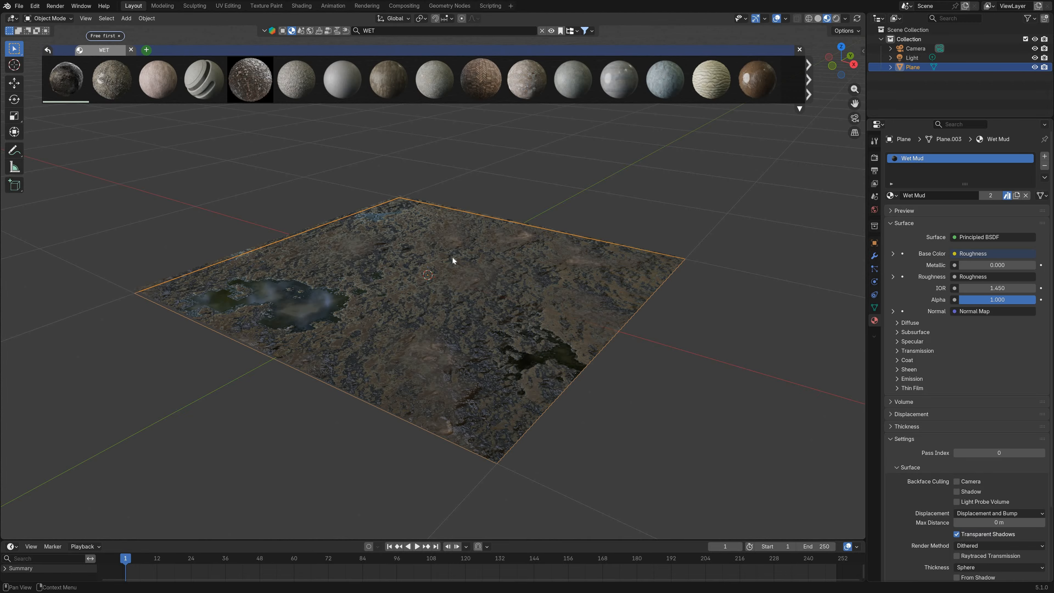
{"action": "middle_click_drag", "start_coordinate": [450, 277], "coordinate": [409, 261]}
{"action": "scroll", "coordinate": [455, 280], "scroll_direction": "up", "scroll_amount": 2}
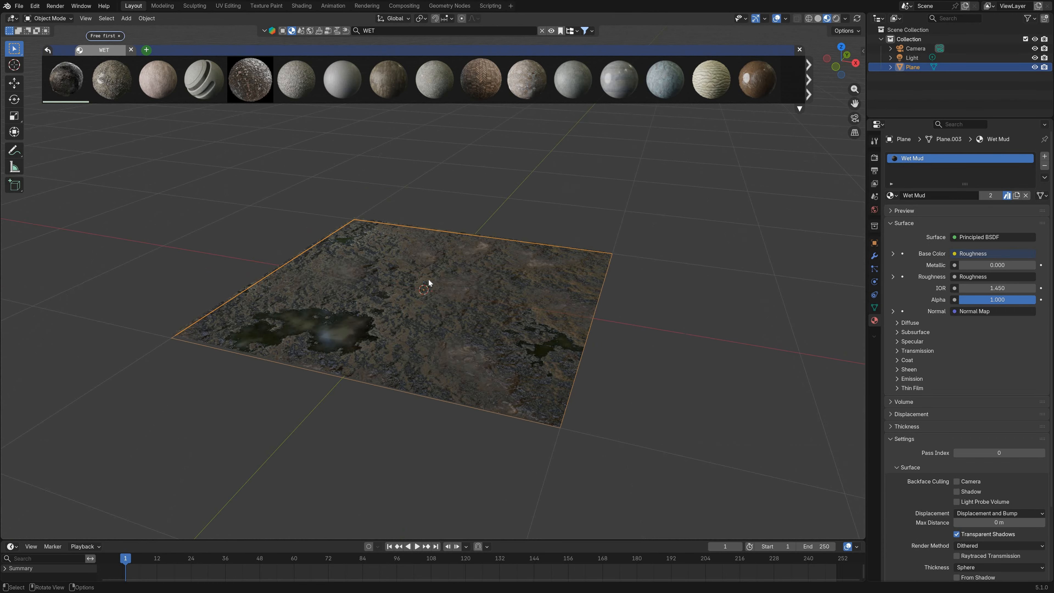
{"action": "scroll", "coordinate": [428, 279], "scroll_direction": "up", "scroll_amount": 2}
{"action": "scroll", "coordinate": [466, 218], "scroll_direction": "down", "scroll_amount": 2}
Step: Add a monkey mesh on the plane and scale it down uniformly to about 0.357
{"action": "left_click", "coordinate": [465, 218]}
{"action": "key", "text": "shift+a"}
{"action": "mouse_move", "coordinate": [420, 250]}
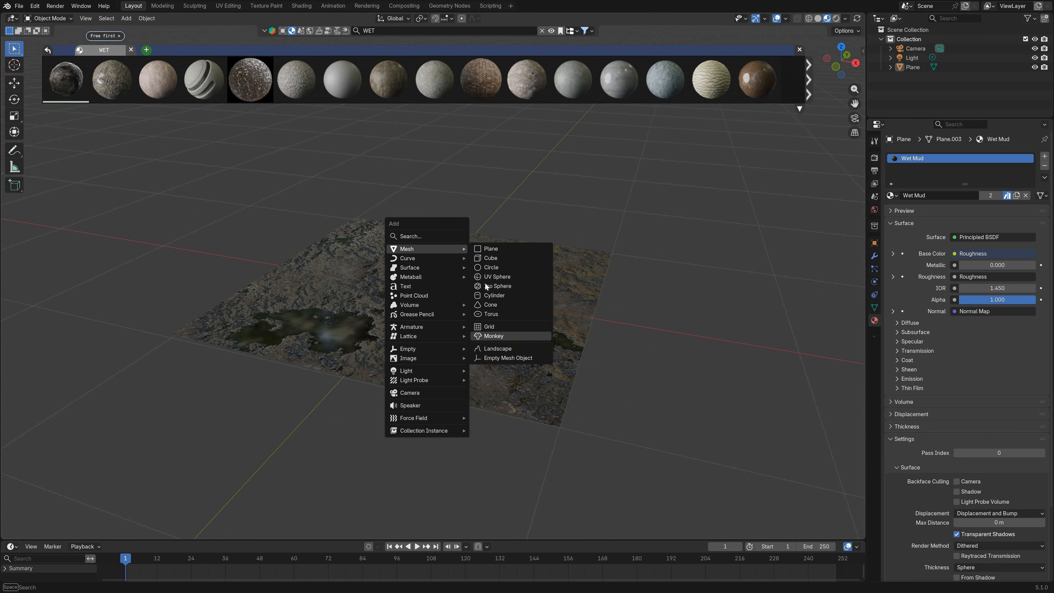
{"action": "left_click", "coordinate": [495, 336]}
{"action": "middle_click_drag", "start_coordinate": [418, 271], "coordinate": [260, 258]}
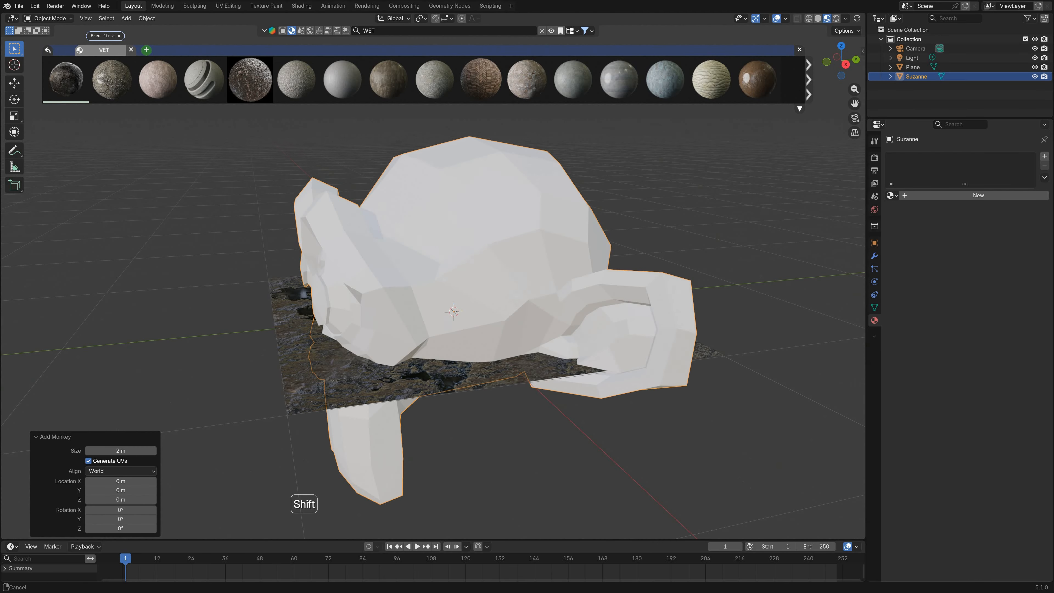
{"action": "key", "text": "s"}
{"action": "left_click", "coordinate": [385, 293]}
{"action": "scroll", "coordinate": [1, 112], "scroll_direction": "up", "scroll_amount": 2}
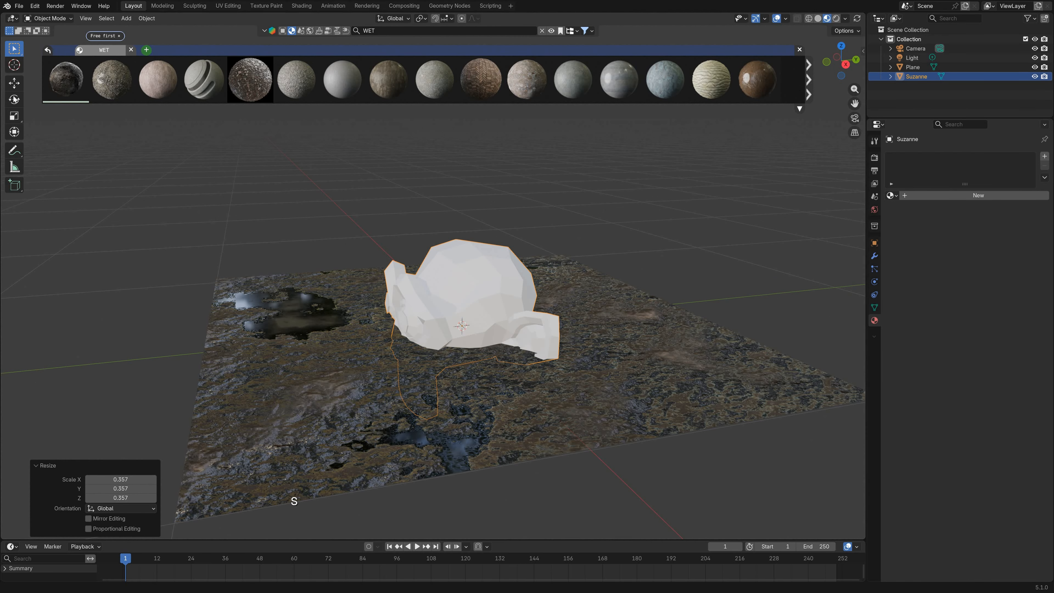
Step: Rotate the monkey head about the X axis by about -54.8°
{"action": "left_click", "coordinate": [14, 100]}
{"action": "left_click_drag", "start_coordinate": [439, 302], "coordinate": [471, 297]}
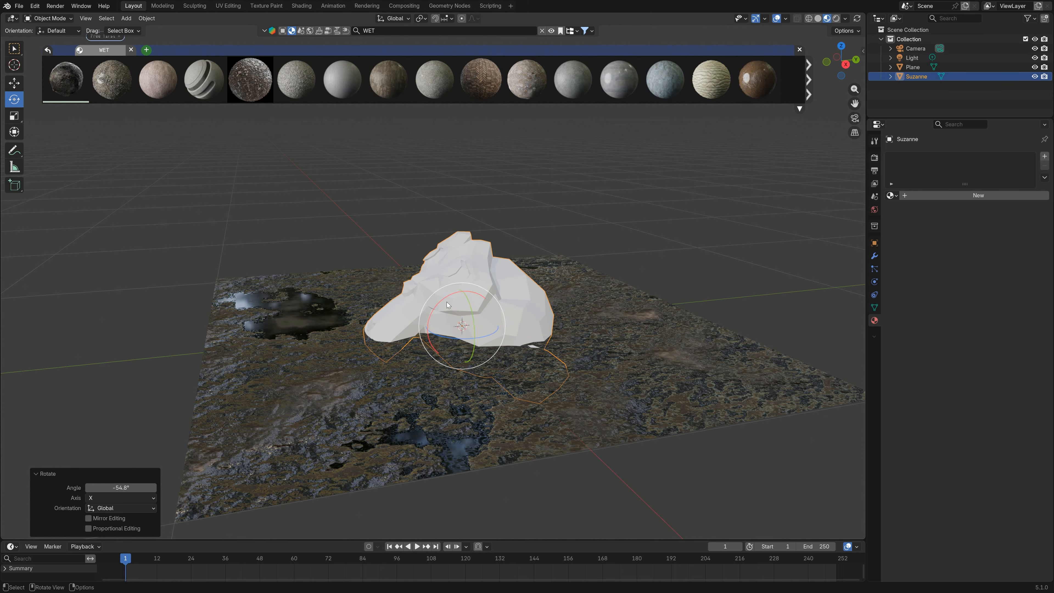
{"action": "middle_click_drag", "start_coordinate": [340, 297], "coordinate": [469, 303]}
{"action": "middle_click_drag", "start_coordinate": [386, 291], "coordinate": [361, 261], "text": "shift"}
{"action": "scroll", "coordinate": [332, 249], "scroll_direction": "up", "scroll_amount": 2}
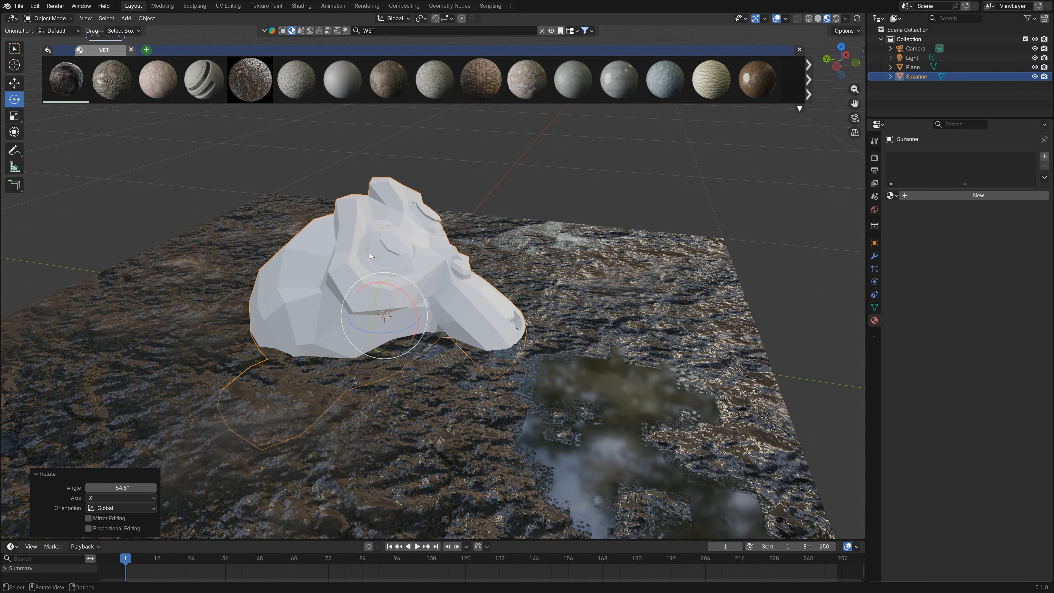
Step: Move the monkey head so that it rests partly sunk into the mud plane
{"action": "key", "text": "shift+space"}
{"action": "key", "text": "g"}
{"action": "left_click_drag", "start_coordinate": [384, 265], "coordinate": [373, 255]}
{"action": "middle_click_drag", "start_coordinate": [461, 266], "coordinate": [356, 276]}
{"action": "scroll", "coordinate": [374, 278], "scroll_direction": "down", "scroll_amount": 3}
{"action": "mouse_move", "coordinate": [419, 291]}
{"action": "middle_mouse_down", "text": "shift"}
{"action": "mouse_move", "coordinate": [351, 289]}
{"action": "mouse_move", "coordinate": [407, 294]}
{"action": "middle_mouse_up", "text": "shift"}
{"action": "scroll", "coordinate": [401, 296], "scroll_direction": "up", "scroll_amount": 3}
Step: Give the monkey head a level 2 subdivision surface, shade it smooth and deselect it
{"action": "key", "text": "ctrl+2"}
{"action": "right_click", "coordinate": [401, 294]}
{"action": "left_click", "coordinate": [408, 296]}
{"action": "left_click", "coordinate": [575, 183]}
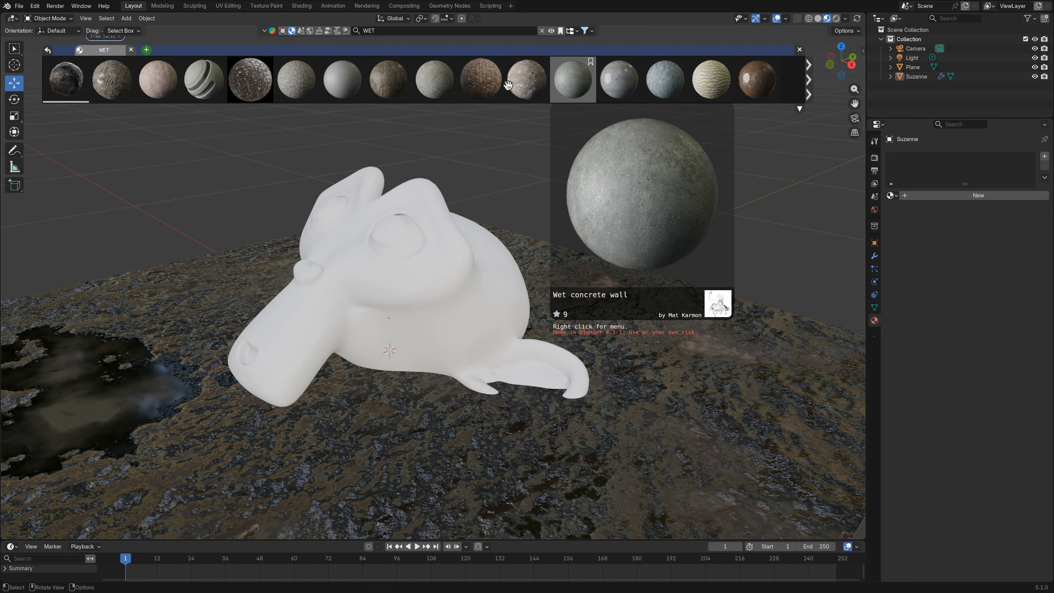
Step: Apply the Wet concrete wall material to the monkey head and inspect it from several angles
{"action": "mouse_move", "coordinate": [448, 89]}
{"action": "left_click_drag", "start_coordinate": [585, 81], "coordinate": [415, 262]}
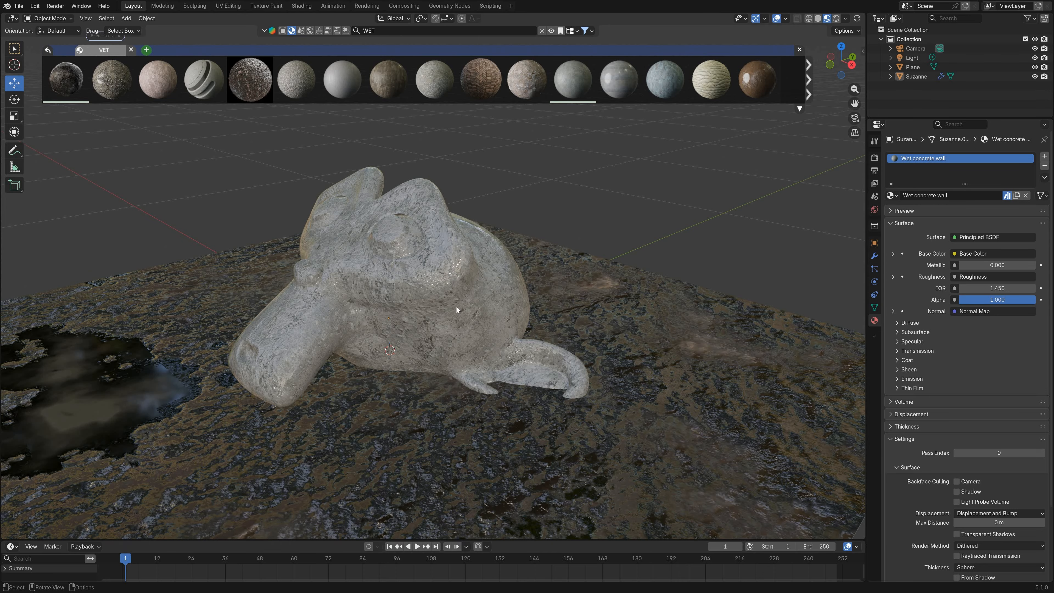
{"action": "middle_click_drag", "start_coordinate": [457, 306], "coordinate": [333, 380]}
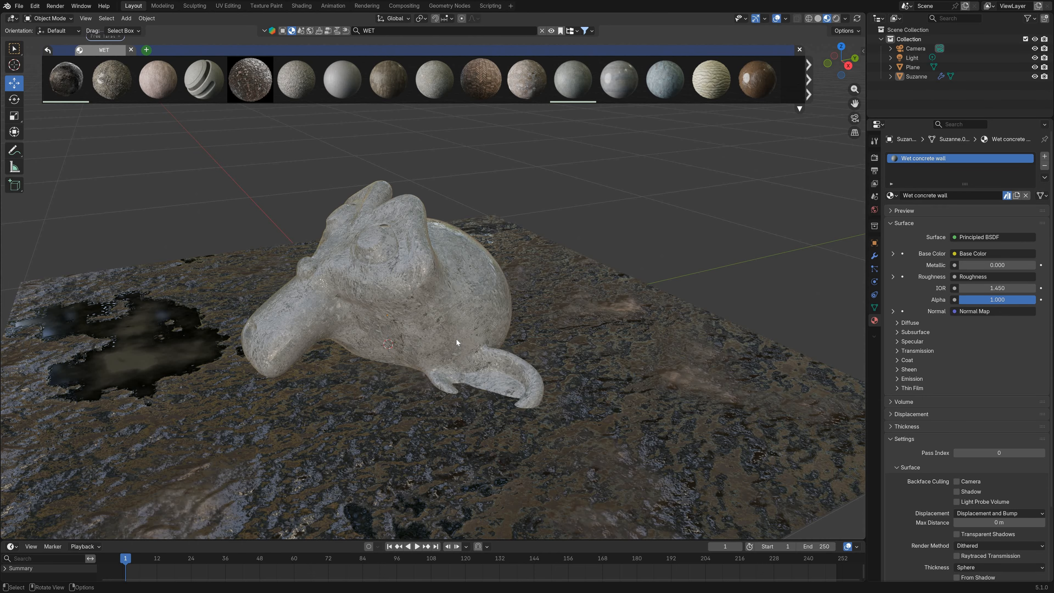
{"action": "middle_click_drag", "start_coordinate": [456, 340], "coordinate": [403, 400]}
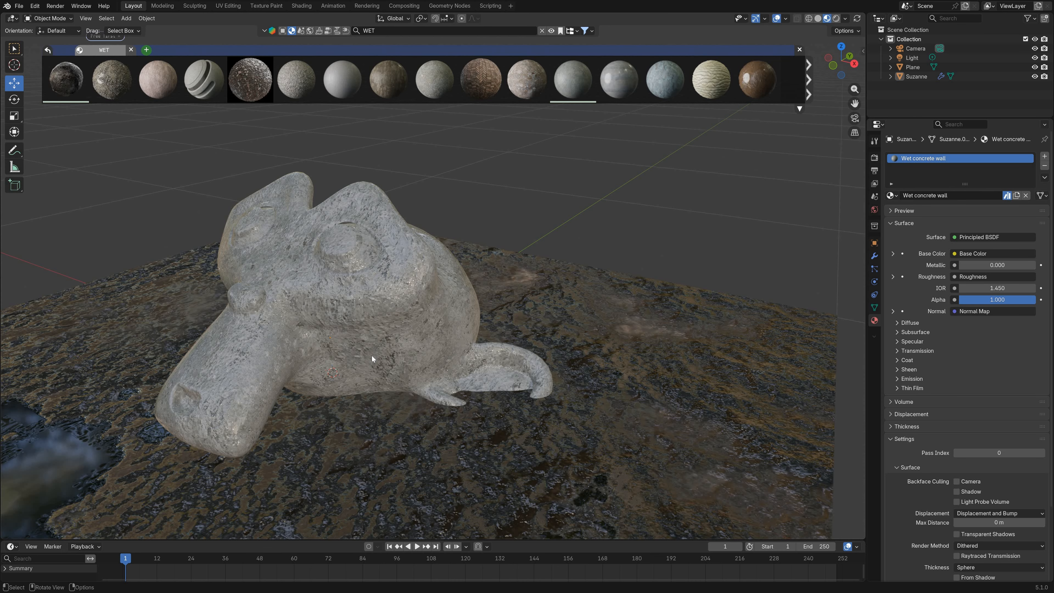
{"action": "middle_click_drag", "start_coordinate": [371, 356], "coordinate": [436, 334]}
Step: Close the material search results and show the monkey head's material nodes in the Shading workspace
{"action": "left_click", "coordinate": [439, 332]}
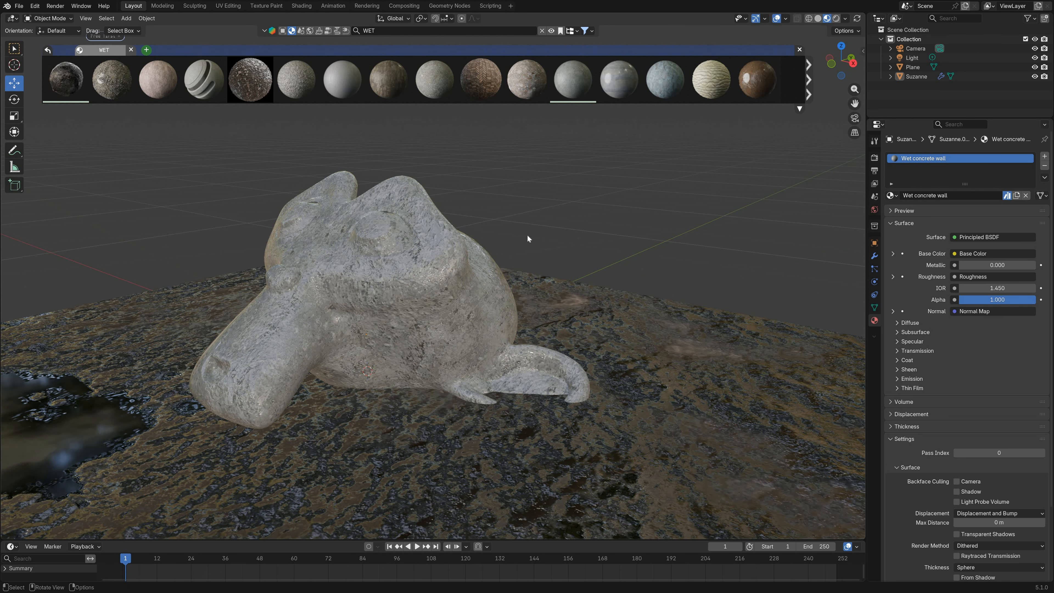
{"action": "left_click", "coordinate": [800, 50]}
{"action": "left_click", "coordinate": [310, 58]}
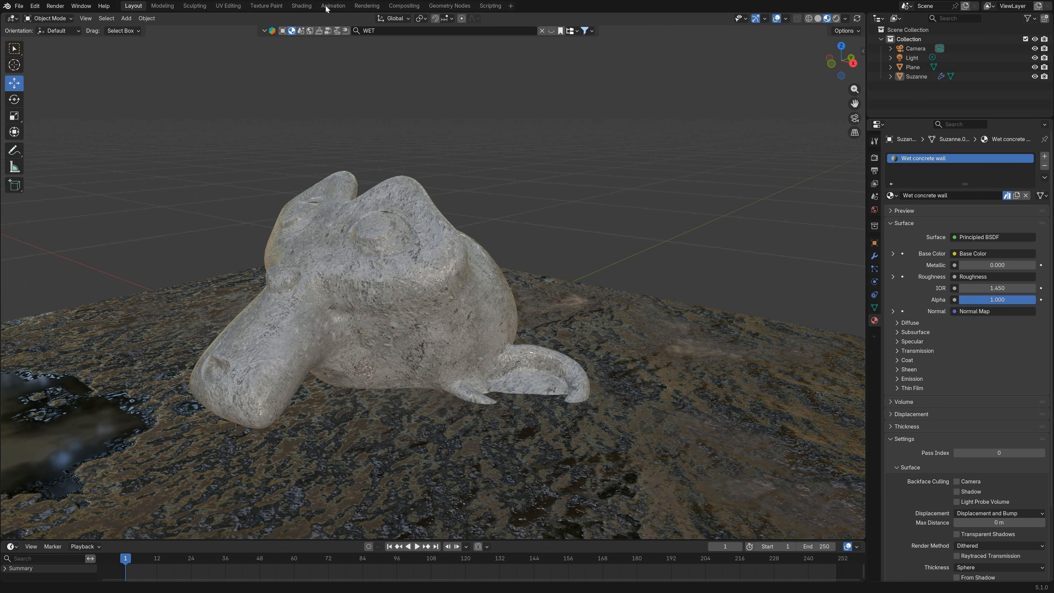
{"action": "left_click", "coordinate": [301, 5]}
{"action": "middle_click_drag", "start_coordinate": [502, 174], "coordinate": [505, 168]}
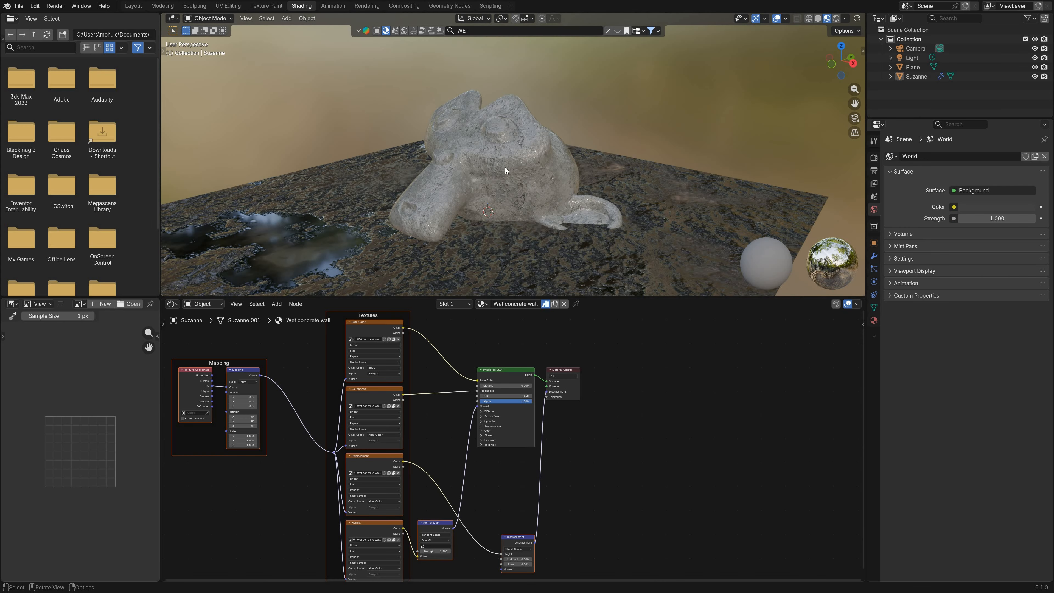
{"action": "left_click", "coordinate": [505, 168]}
{"action": "scroll", "coordinate": [359, 377], "scroll_direction": "down", "scroll_amount": 9}
{"action": "left_click_drag", "start_coordinate": [330, 348], "coordinate": [539, 543]}
{"action": "scroll", "coordinate": [502, 449], "scroll_direction": "up", "scroll_amount": 3}
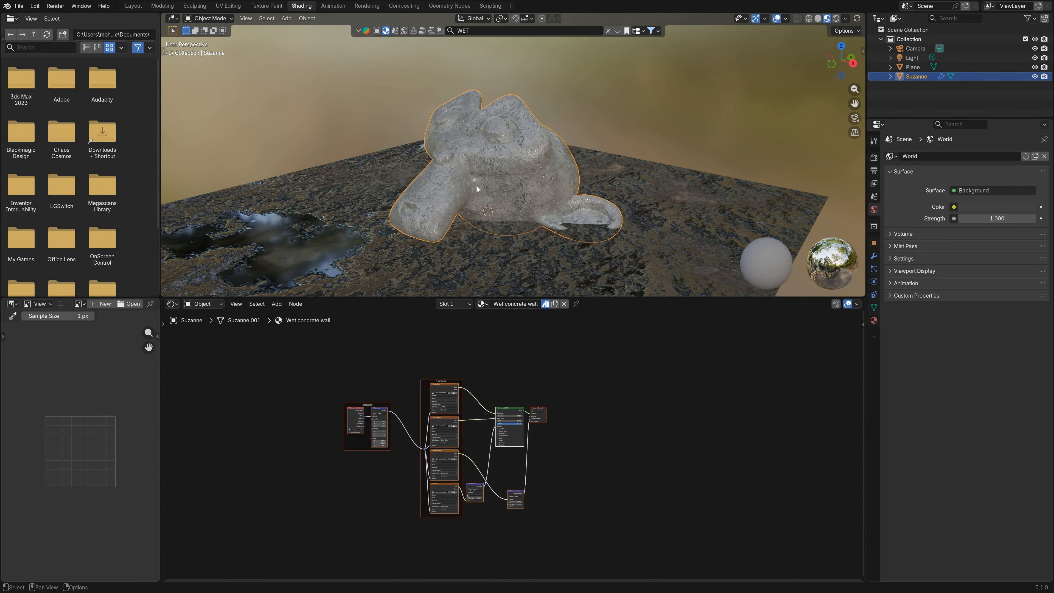
Step: Copy the mapping, texture, normal map and Principled BSDF nodes of the plane's Wet Mud material
{"action": "left_click", "coordinate": [502, 243]}
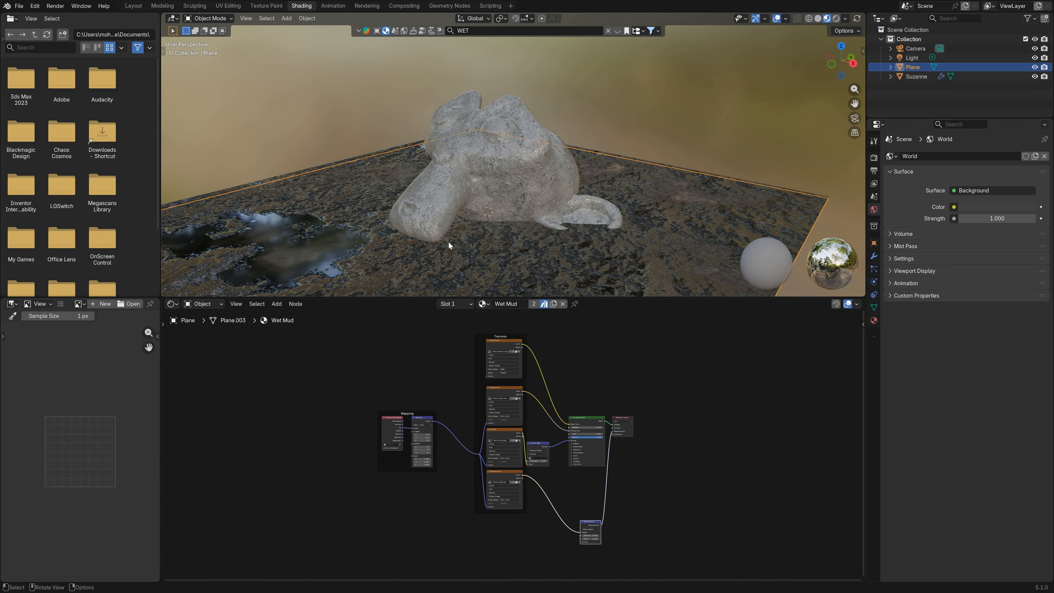
{"action": "scroll", "coordinate": [512, 411], "scroll_direction": "down", "scroll_amount": 1}
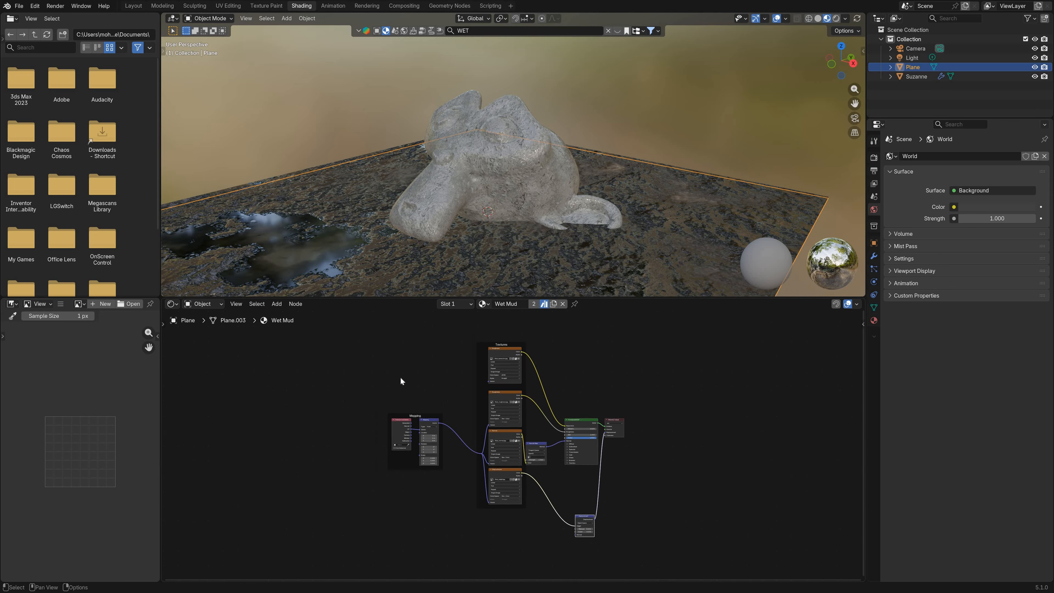
{"action": "left_click_drag", "start_coordinate": [309, 326], "coordinate": [533, 518]}
{"action": "scroll", "coordinate": [465, 425], "scroll_direction": "up", "scroll_amount": 2}
{"action": "middle_click_drag", "start_coordinate": [465, 425], "coordinate": [457, 422]}
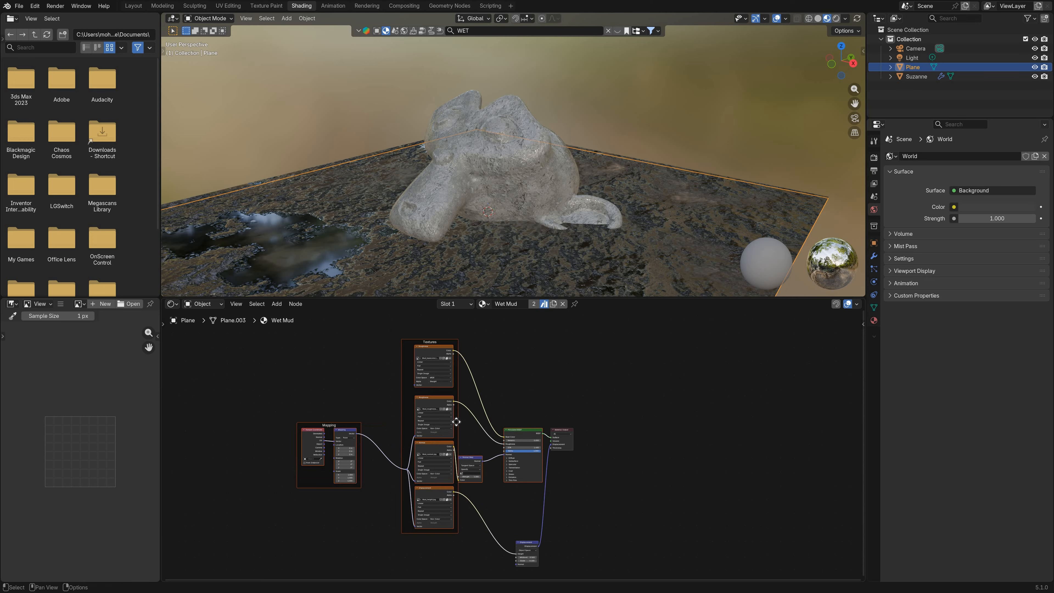
{"action": "key", "text": "ctrl+c"}
{"action": "scroll", "coordinate": [480, 454], "scroll_direction": "up", "scroll_amount": 2}
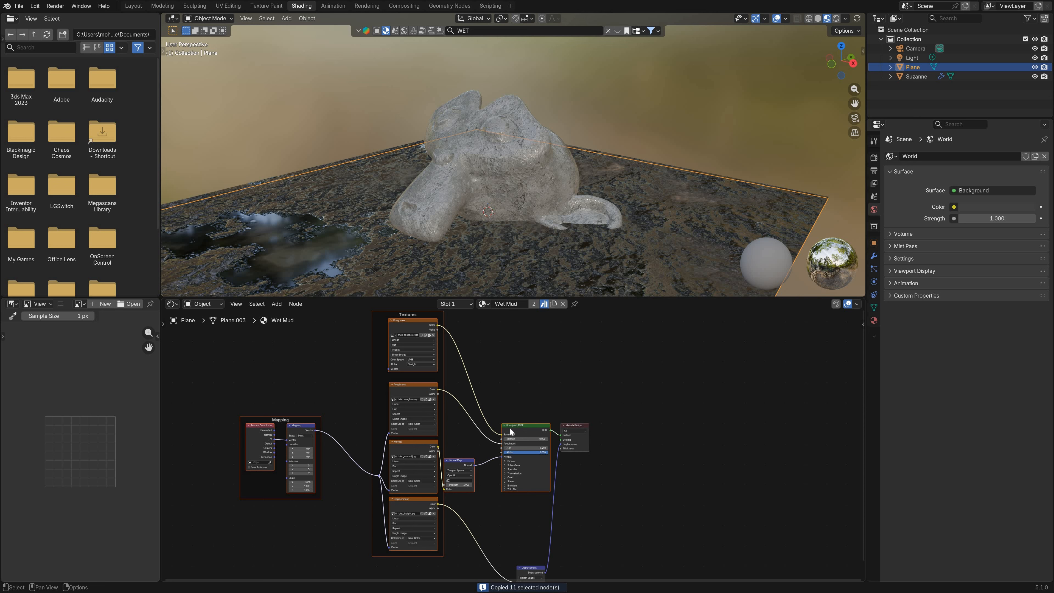
{"action": "scroll", "coordinate": [510, 429], "scroll_direction": "down", "scroll_amount": 1}
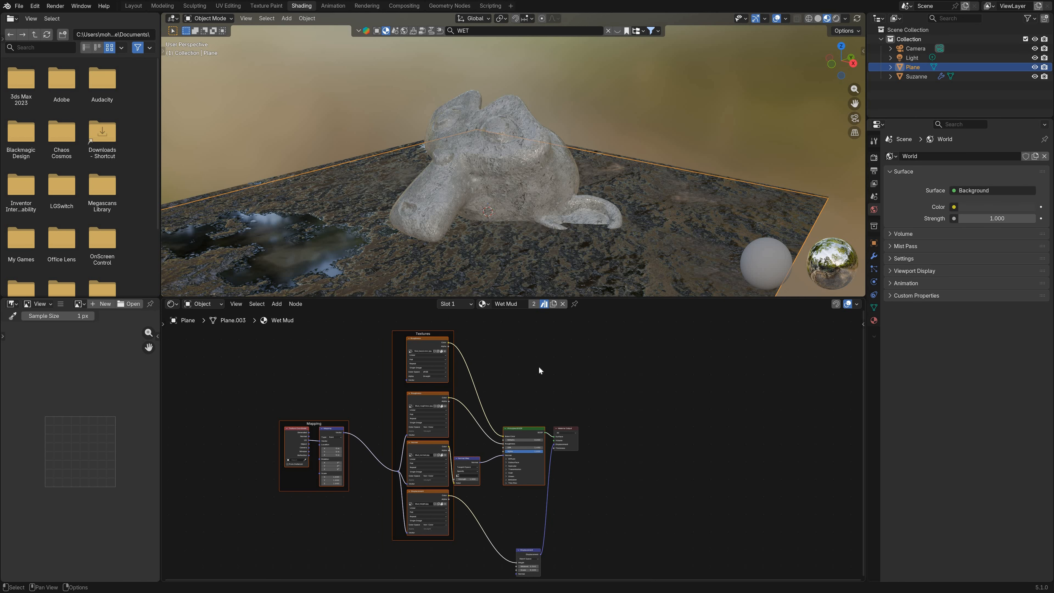
Step: Select the monkey head and move its Material Output node well away from the Principled BSDF to make room
{"action": "left_click", "coordinate": [495, 149]}
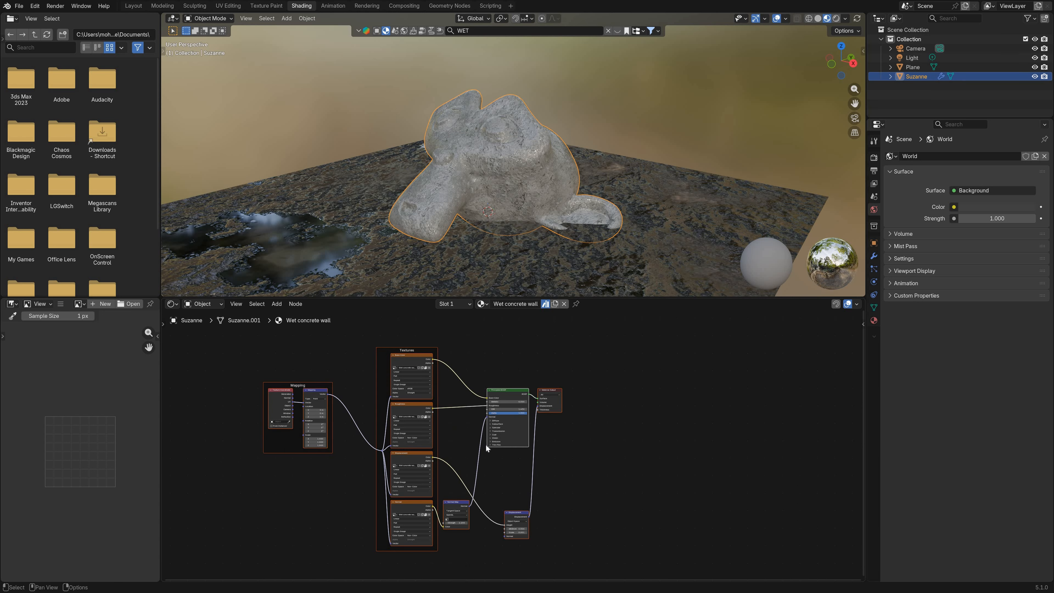
{"action": "mouse_move", "coordinate": [486, 446]}
{"action": "middle_mouse_down"}
{"action": "mouse_move", "coordinate": [430, 496]}
{"action": "mouse_move", "coordinate": [314, 360]}
{"action": "mouse_move", "coordinate": [477, 432]}
{"action": "middle_mouse_up"}
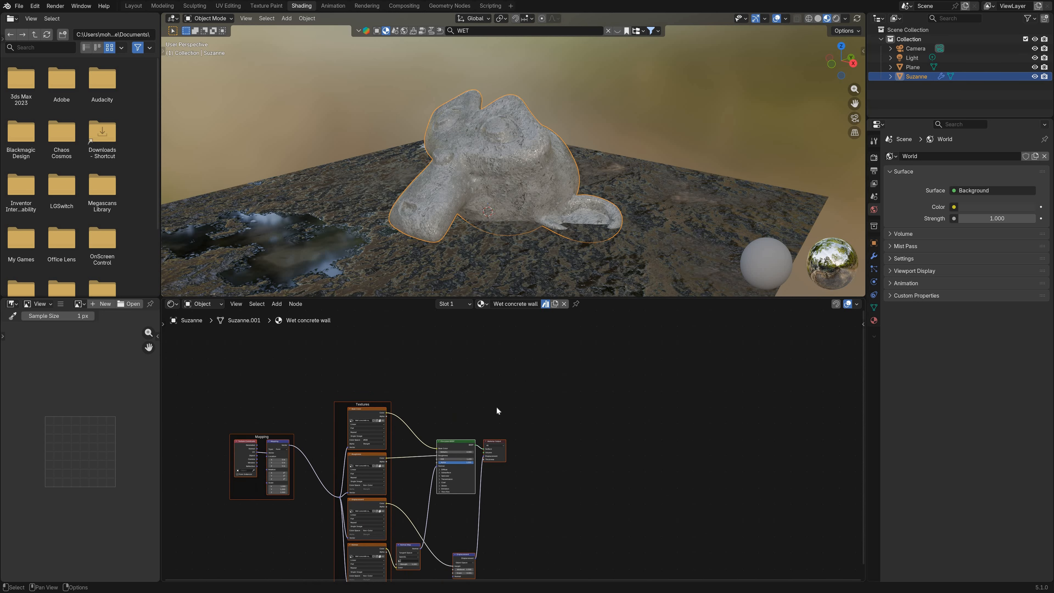
{"action": "scroll", "coordinate": [494, 446], "scroll_direction": "up", "scroll_amount": 3}
{"action": "left_click_drag", "start_coordinate": [490, 440], "coordinate": [718, 435]}
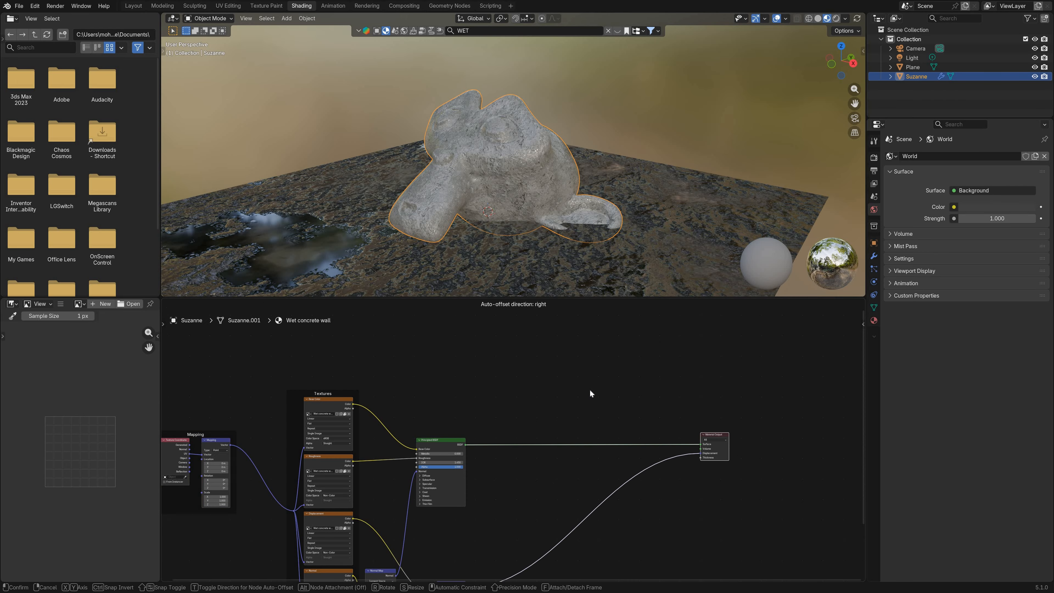
Step: Add a Mix Shader node between the concrete Principled BSDF and the Material Output
{"action": "scroll", "coordinate": [590, 390], "scroll_direction": "up", "scroll_amount": 4}
{"action": "middle_click_drag", "start_coordinate": [590, 389], "coordinate": [551, 391]}
{"action": "left_click", "coordinate": [551, 391]}
{"action": "key", "text": "shift+a"}
{"action": "left_click", "coordinate": [551, 392]}
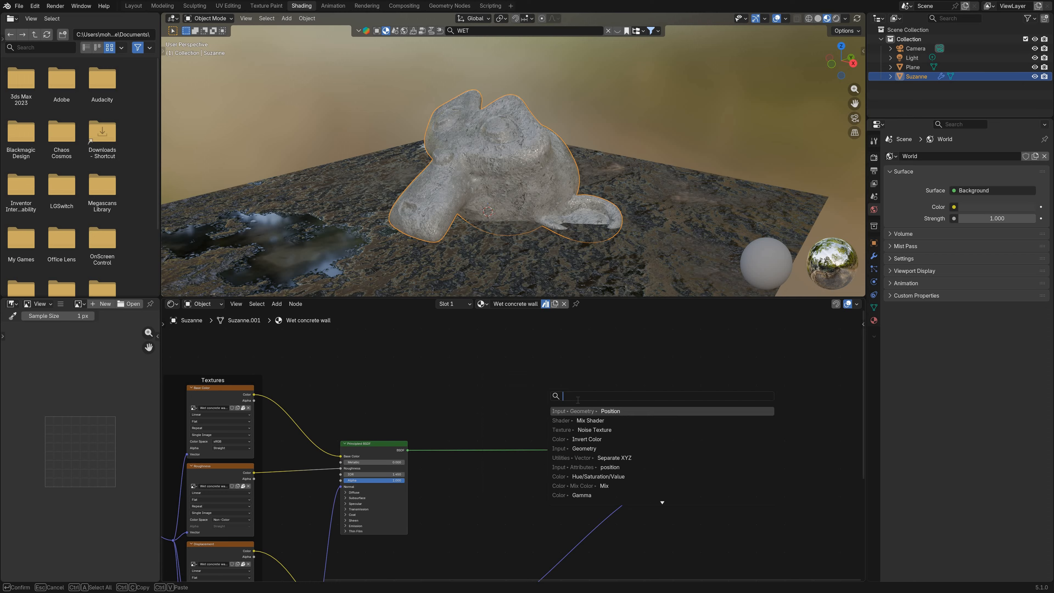
{"action": "key", "text": "Return"}
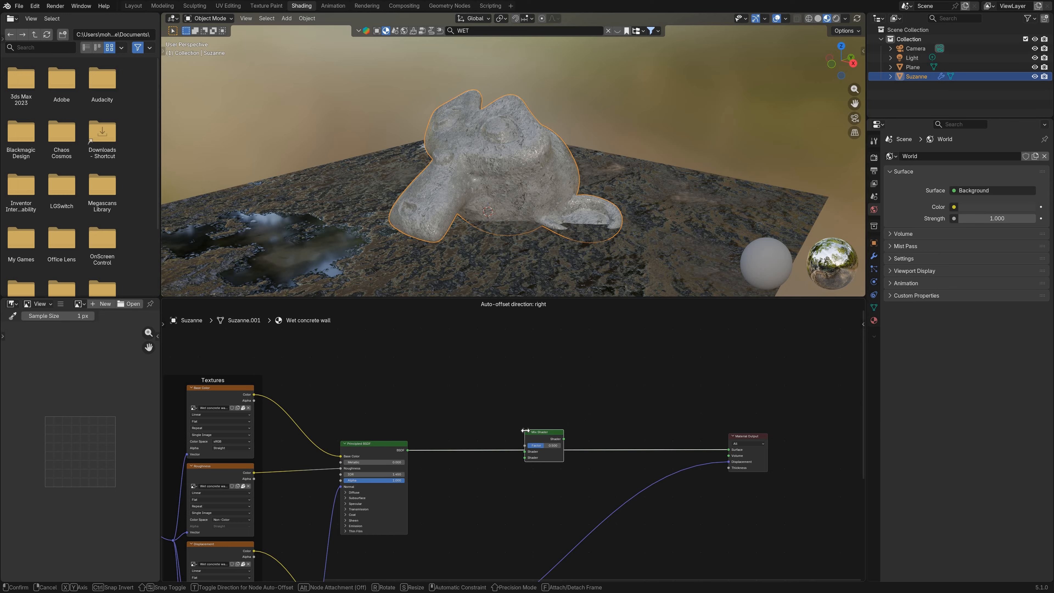
{"action": "left_click", "coordinate": [525, 431]}
Step: Move the concrete Principled BSDF's link to the Mix Shader's second shader input
{"action": "scroll", "coordinate": [560, 423], "scroll_direction": "up", "scroll_amount": 2}
{"action": "left_click_drag", "start_coordinate": [537, 456], "coordinate": [560, 439]}
{"action": "scroll", "coordinate": [567, 429], "scroll_direction": "up", "scroll_amount": 2}
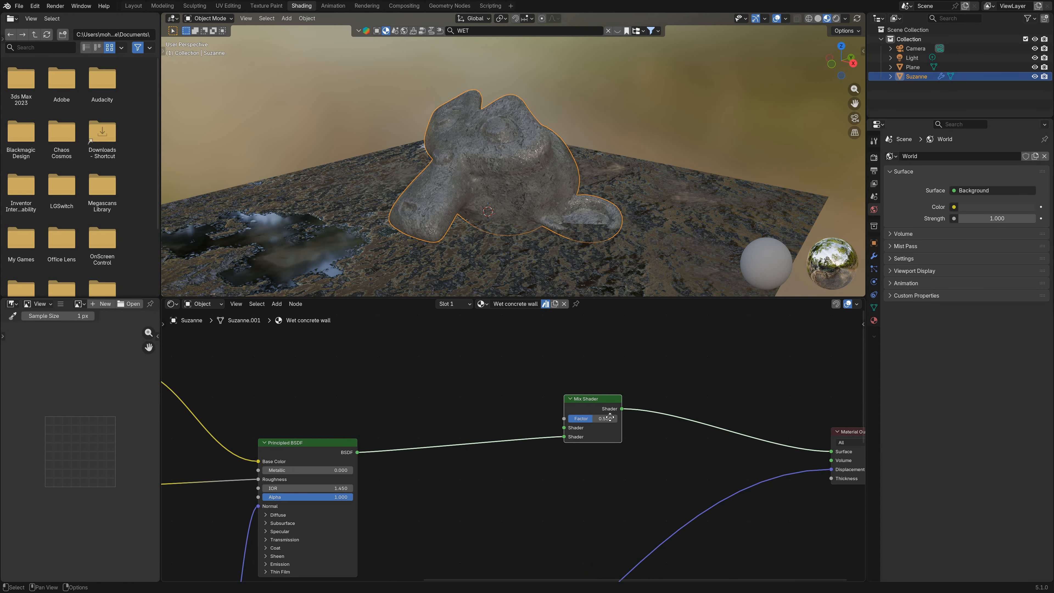
{"action": "left_click_drag", "start_coordinate": [610, 418], "coordinate": [608, 432]}
Step: Paste the copied Wet Mud nodes into the monkey head's material, placed above the concrete nodes
{"action": "scroll", "coordinate": [519, 448], "scroll_direction": "down", "scroll_amount": 7}
{"action": "middle_click_drag", "start_coordinate": [416, 403], "coordinate": [469, 444]}
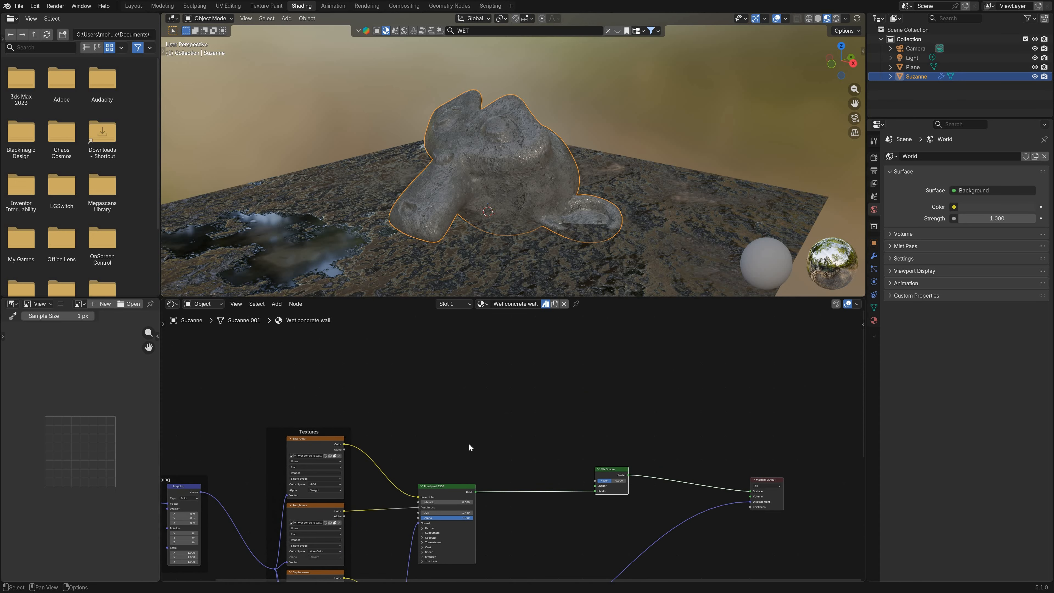
{"action": "scroll", "coordinate": [515, 462], "scroll_direction": "down", "scroll_amount": 4}
{"action": "middle_click_drag", "start_coordinate": [388, 321], "coordinate": [442, 408]}
{"action": "left_click", "coordinate": [442, 408]}
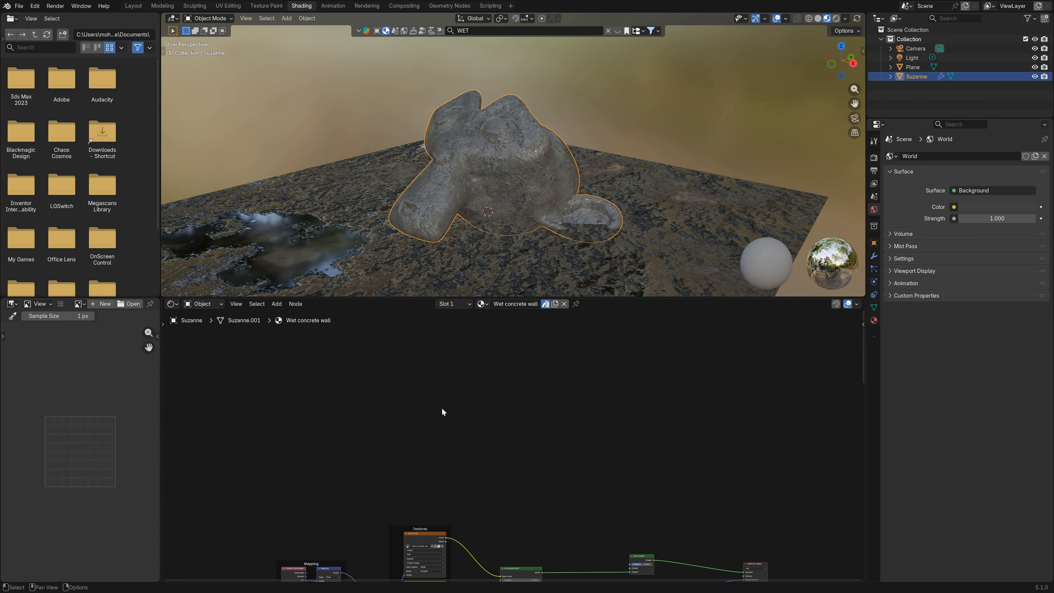
{"action": "key", "text": "ctrl+v"}
{"action": "left_click_drag", "start_coordinate": [561, 467], "coordinate": [502, 439]}
{"action": "middle_click_drag", "start_coordinate": [520, 387], "coordinate": [486, 361]}
{"action": "left_click", "coordinate": [492, 375]}
{"action": "scroll", "coordinate": [390, 387], "scroll_direction": "up", "scroll_amount": 2}
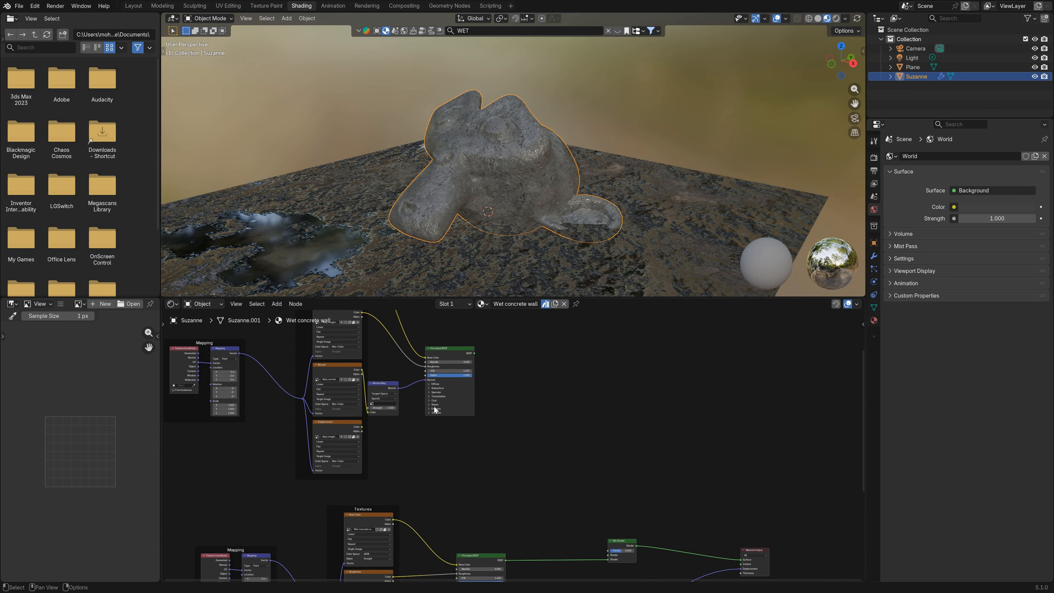
{"action": "middle_click_drag", "start_coordinate": [414, 355], "coordinate": [463, 401]}
{"action": "scroll", "coordinate": [462, 401], "scroll_direction": "down", "scroll_amount": 4}
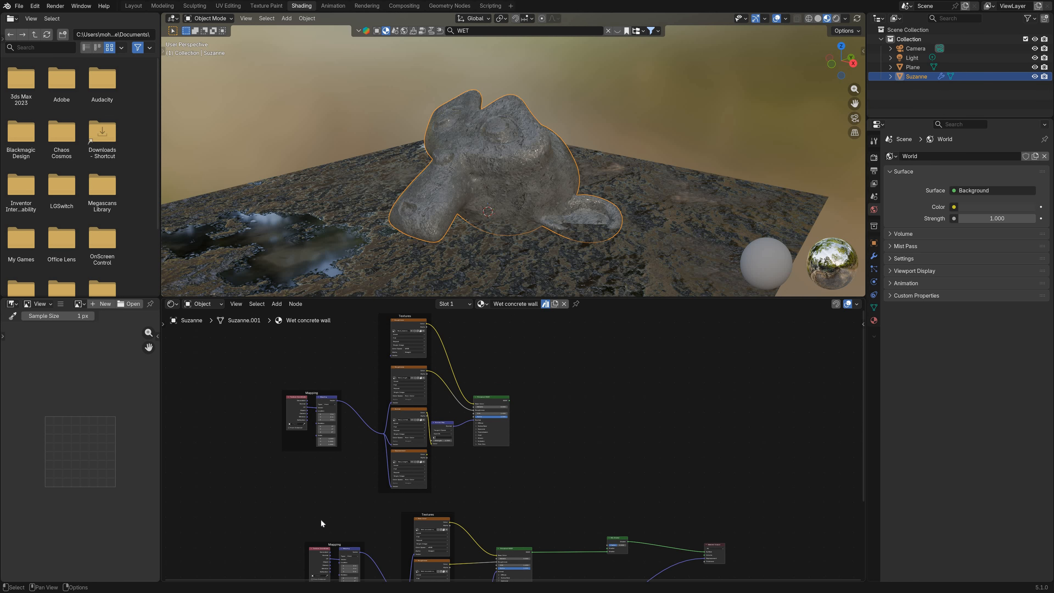
Step: Connect the pasted mud Principled BSDF to the Mix Shader's first shader input and check the blend on the monkey head
{"action": "middle_click_drag", "start_coordinate": [321, 520], "coordinate": [302, 438]}
{"action": "middle_click_drag", "start_coordinate": [506, 353], "coordinate": [471, 426]}
{"action": "scroll", "coordinate": [471, 427], "scroll_direction": "up", "scroll_amount": 3}
{"action": "middle_click_drag", "start_coordinate": [448, 381], "coordinate": [433, 344]}
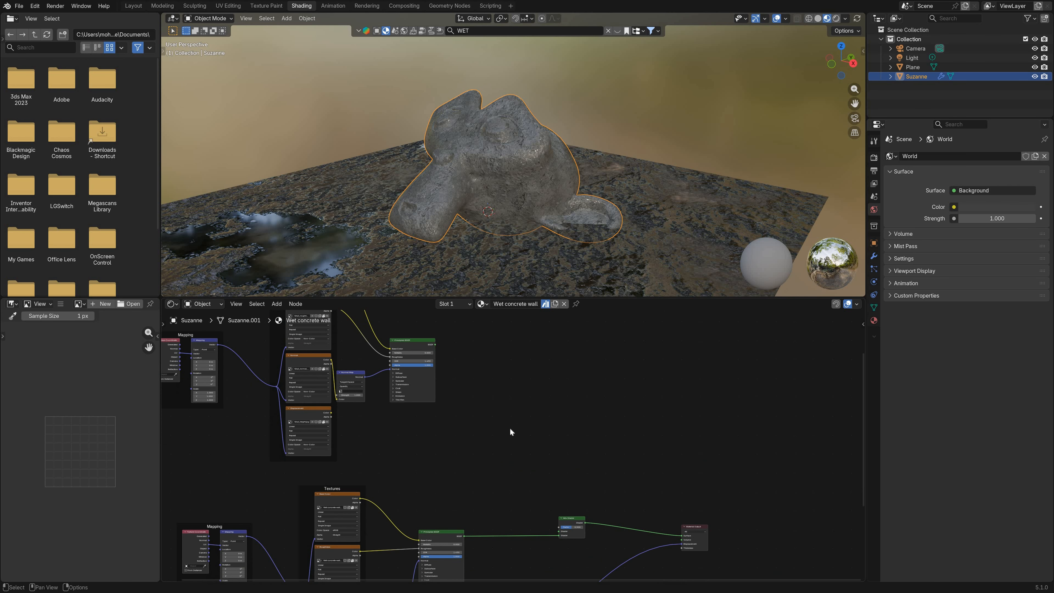
{"action": "left_click_drag", "start_coordinate": [435, 344], "coordinate": [561, 533]}
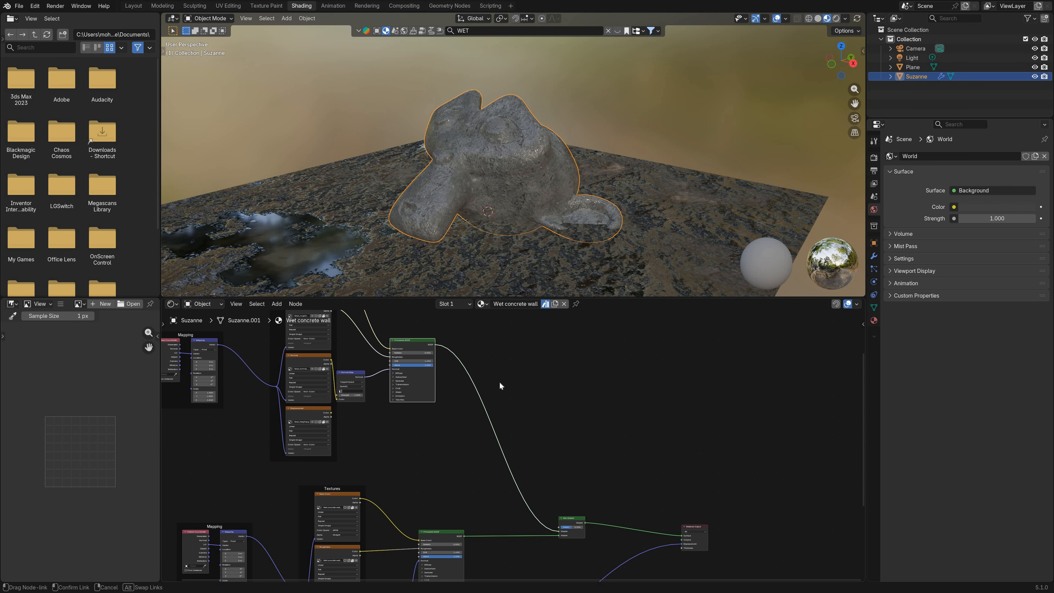
{"action": "scroll", "coordinate": [560, 505], "scroll_direction": "up", "scroll_amount": 4}
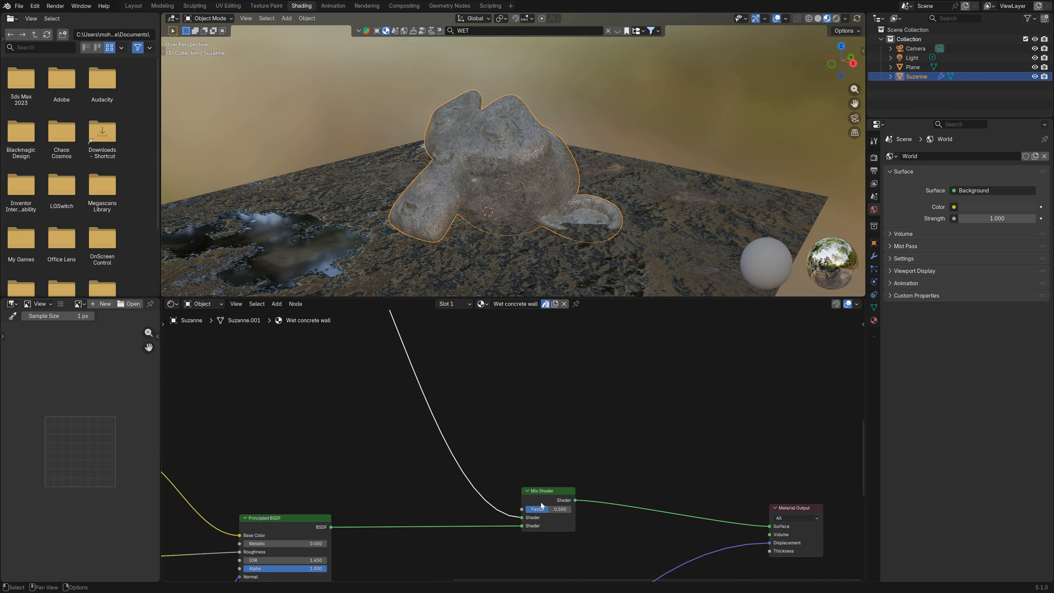
{"action": "scroll", "coordinate": [542, 502], "scroll_direction": "up", "scroll_amount": 1}
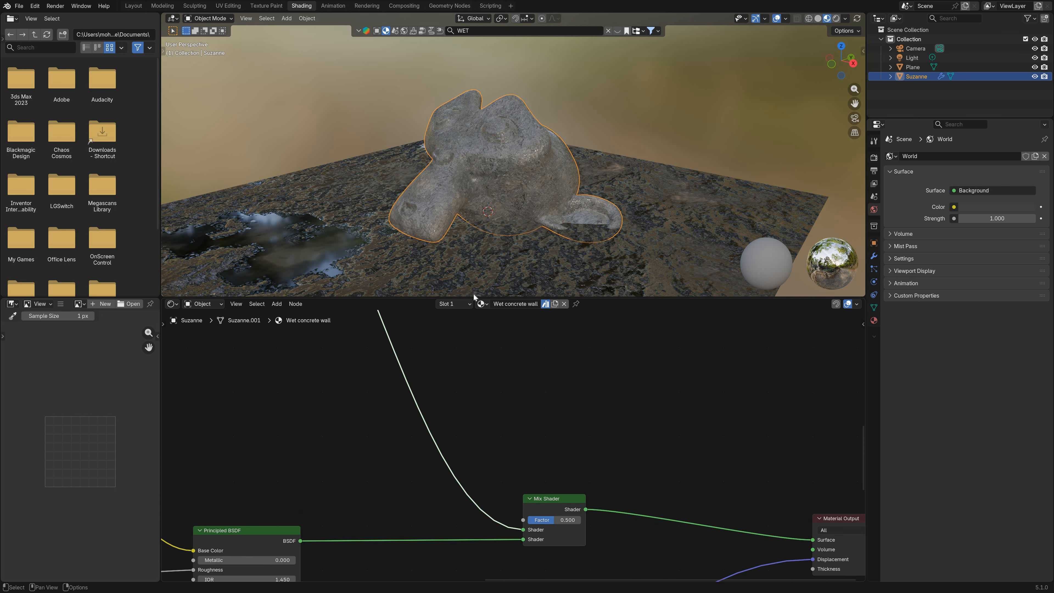
{"action": "scroll", "coordinate": [477, 316], "scroll_direction": "down", "scroll_amount": 1}
{"action": "mouse_move", "coordinate": [524, 180]}
{"action": "middle_mouse_down"}
{"action": "mouse_move", "coordinate": [440, 171]}
{"action": "mouse_move", "coordinate": [529, 183]}
{"action": "middle_mouse_up"}
{"action": "scroll", "coordinate": [535, 505], "scroll_direction": "up", "scroll_amount": 1}
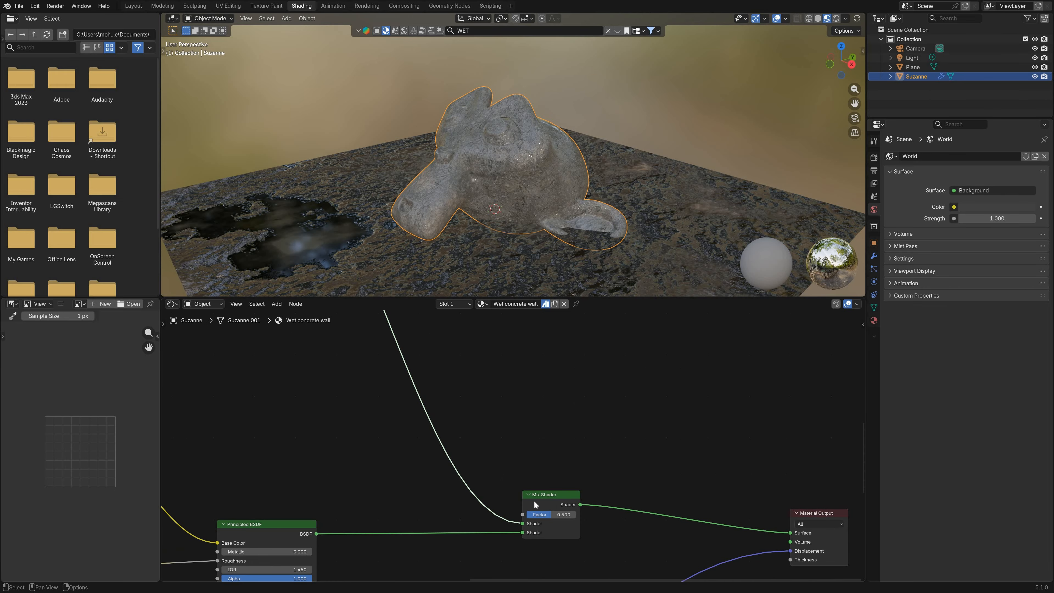
Step: Shift the Mix Shader to make room and add a Geometry Position node above the concrete Principled BSDF
{"action": "scroll", "coordinate": [510, 508], "scroll_direction": "down", "scroll_amount": 1}
{"action": "scroll", "coordinate": [511, 507], "scroll_direction": "up", "scroll_amount": 1}
{"action": "key", "text": "g"}
{"action": "left_click", "coordinate": [663, 492]}
{"action": "key", "text": "shift+a"}
{"action": "left_click", "coordinate": [530, 504]}
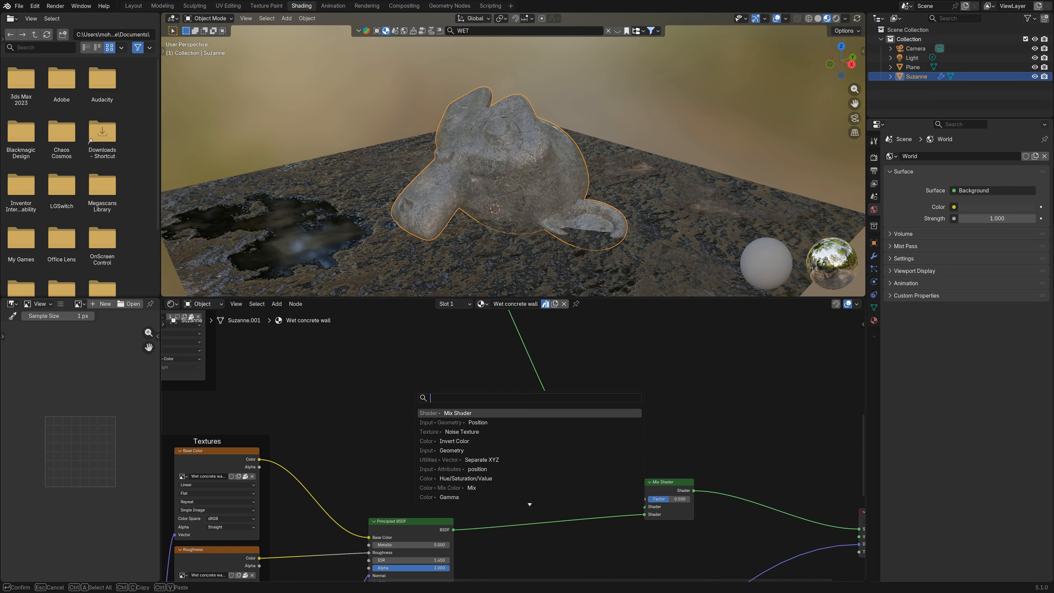
{"action": "type", "text": "posi"}
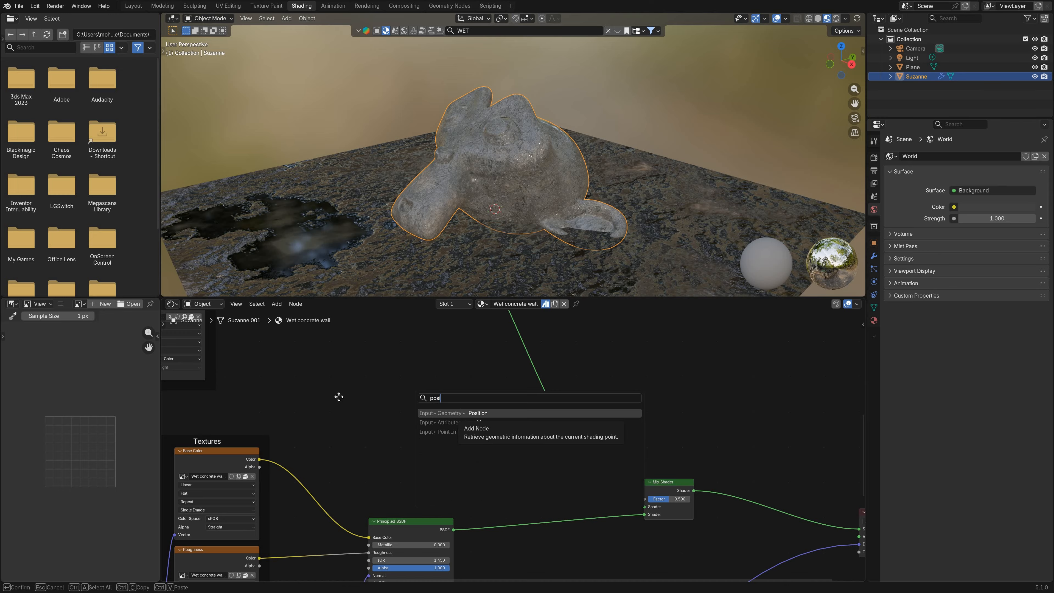
{"action": "key", "text": "Return"}
{"action": "left_click", "coordinate": [334, 404]}
{"action": "scroll", "coordinate": [334, 404], "scroll_direction": "up", "scroll_amount": 2}
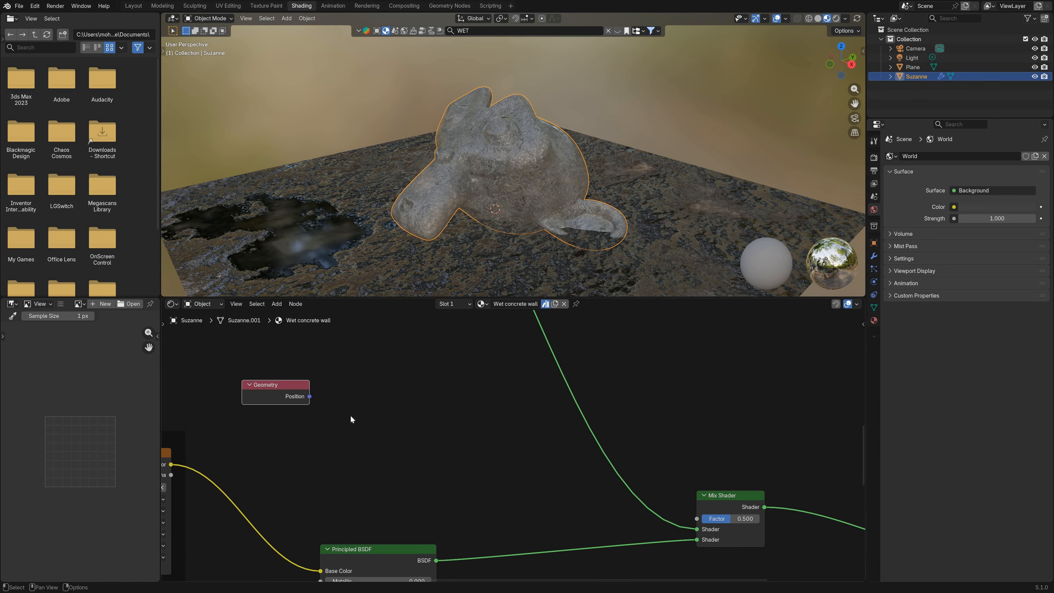
Step: Add a Separate XYZ node fed by the Geometry node's Position output and view the monkey head from a lower angle
{"action": "left_click_drag", "start_coordinate": [305, 396], "coordinate": [363, 419]}
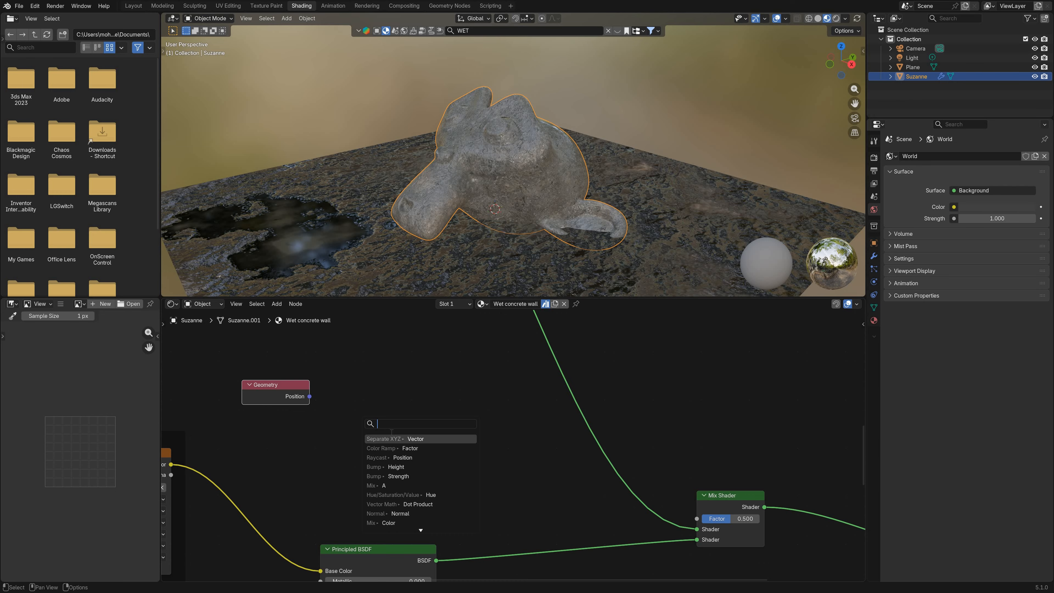
{"action": "key", "text": "Return"}
{"action": "left_click", "coordinate": [384, 411]}
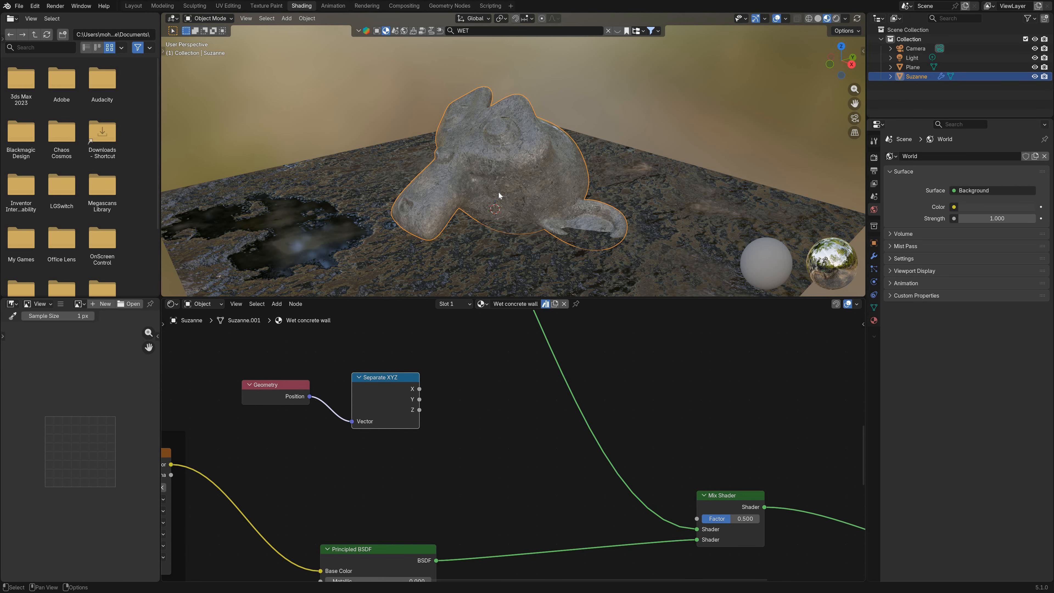
{"action": "middle_click_drag", "start_coordinate": [499, 184], "coordinate": [515, 244]}
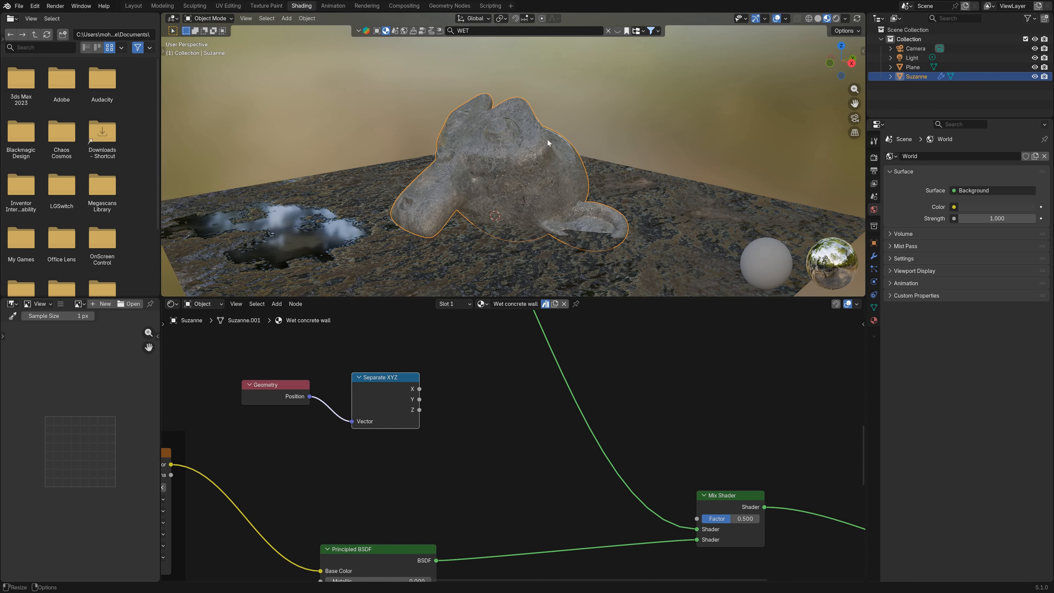
{"action": "mouse_move", "coordinate": [541, 220]}
{"action": "middle_mouse_down"}
{"action": "mouse_move", "coordinate": [538, 243]}
{"action": "mouse_move", "coordinate": [530, 208]}
{"action": "middle_mouse_up"}
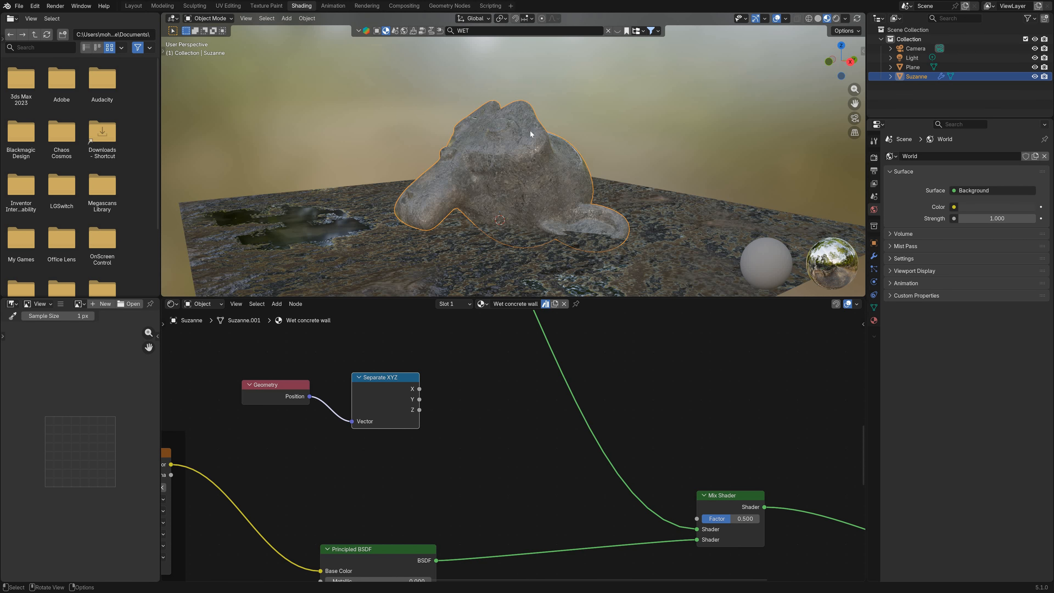
{"action": "scroll", "coordinate": [350, 402], "scroll_direction": "down", "scroll_amount": 1}
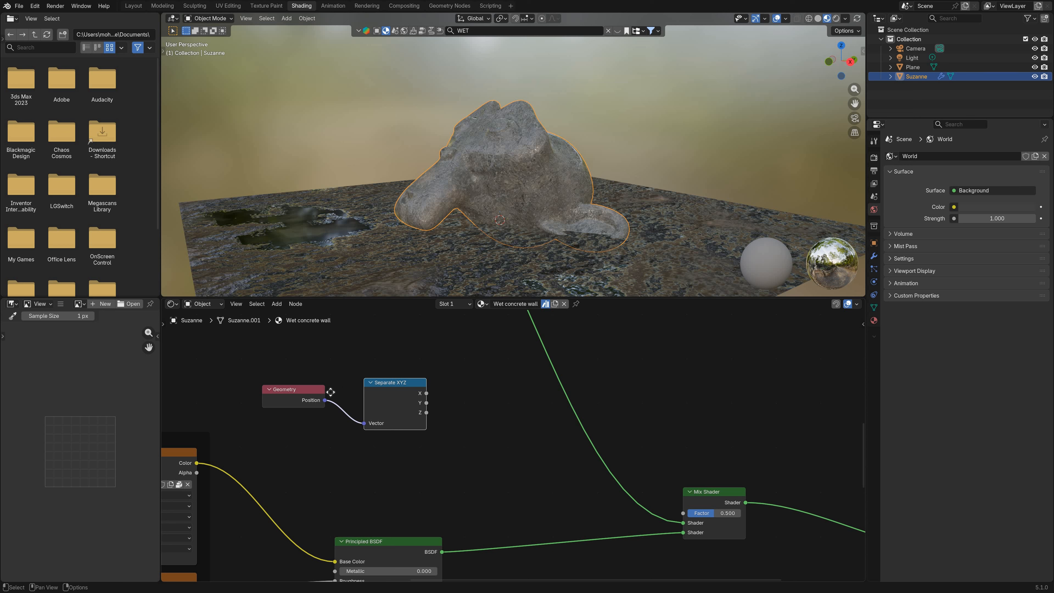
Step: Move the Geometry and Separate XYZ nodes aside and feed the Z output into the Value of a new Map Range node
{"action": "left_click_drag", "start_coordinate": [290, 351], "coordinate": [373, 451]}
{"action": "key", "text": "g"}
{"action": "left_click", "coordinate": [363, 407]}
{"action": "left_click", "coordinate": [363, 407]}
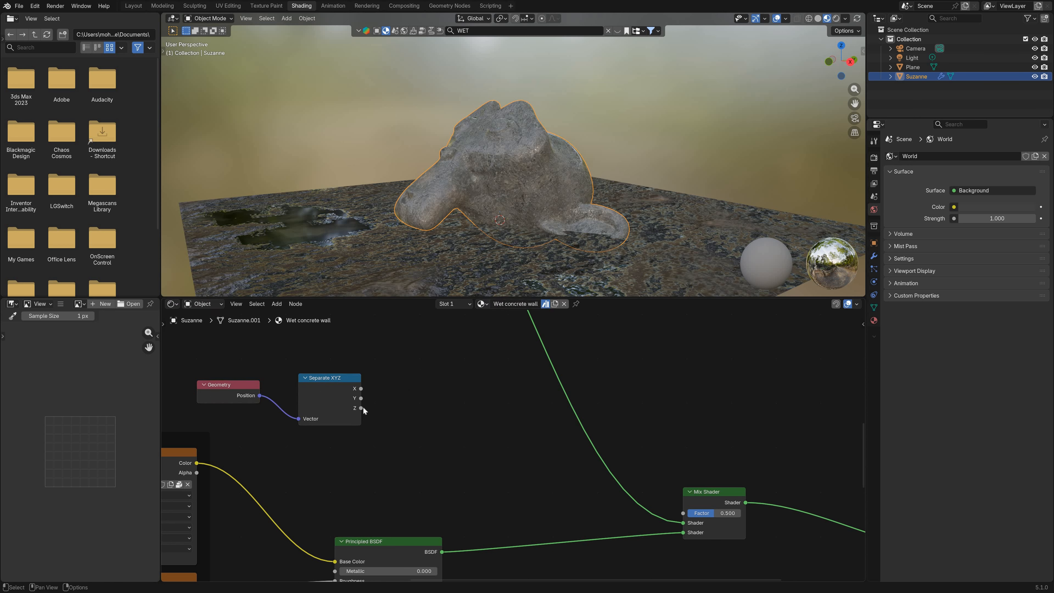
{"action": "left_click_drag", "start_coordinate": [361, 408], "coordinate": [424, 413]}
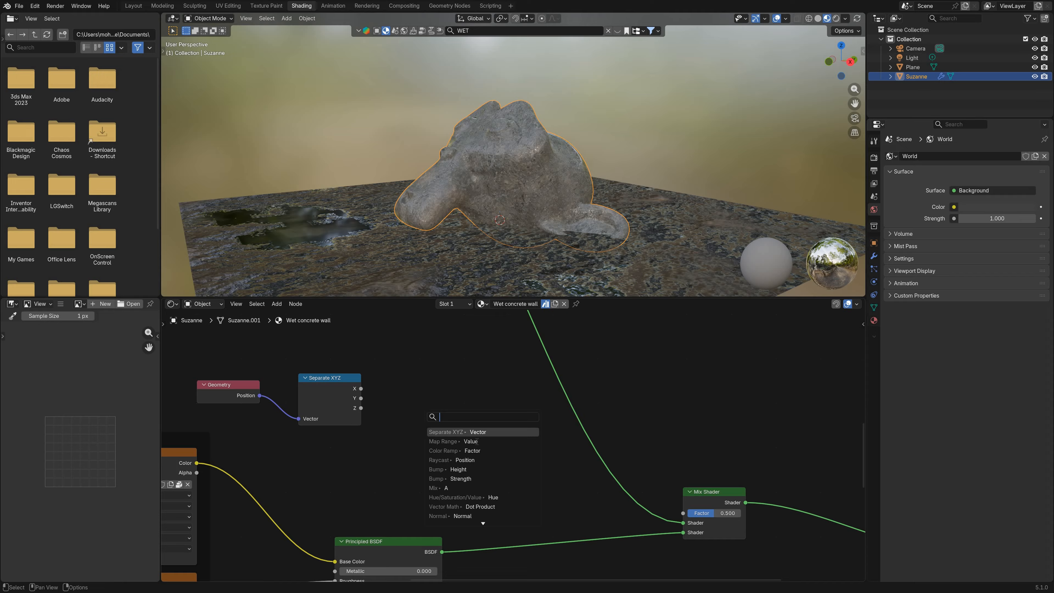
{"action": "key", "text": "Return"}
{"action": "left_click", "coordinate": [425, 413]}
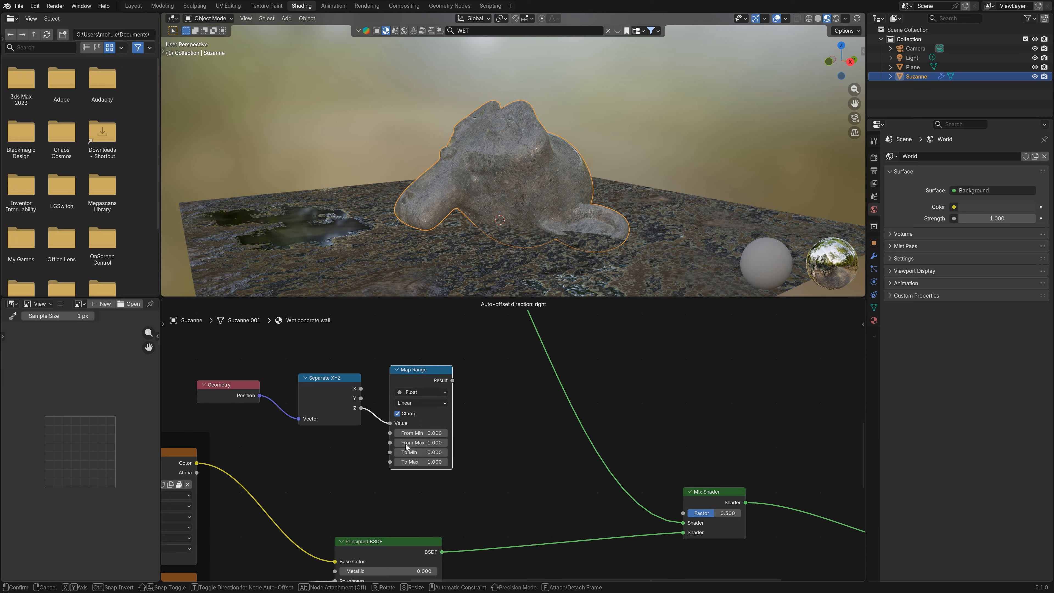
Step: Preview the Map Range result directly on the monkey head
{"action": "scroll", "coordinate": [422, 469], "scroll_direction": "up", "scroll_amount": 1}
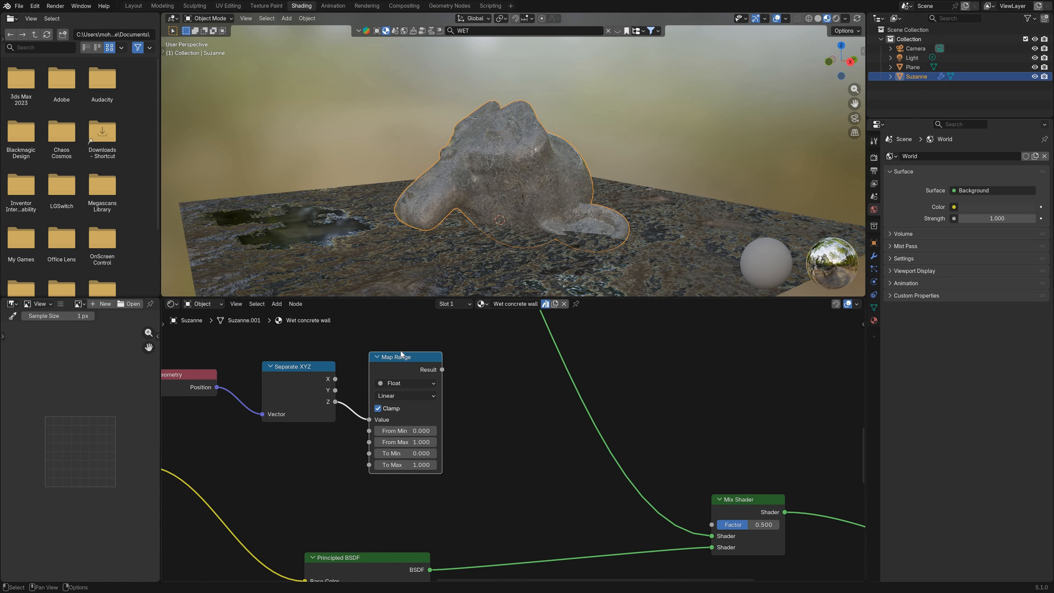
{"action": "left_click", "coordinate": [400, 363], "text": "ctrl+shift"}
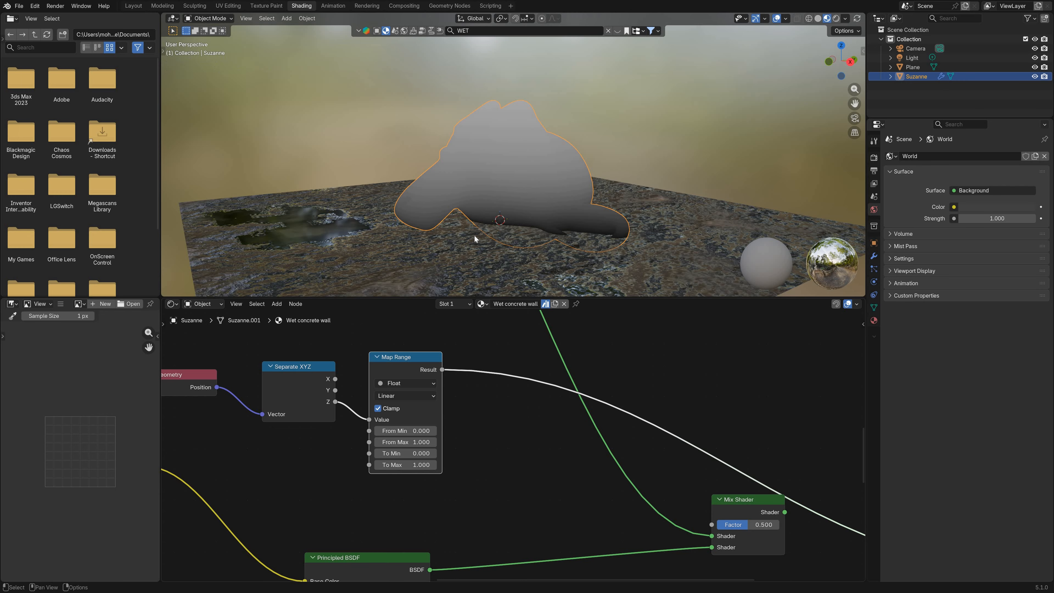
{"action": "middle_click_drag", "start_coordinate": [493, 236], "coordinate": [494, 161]}
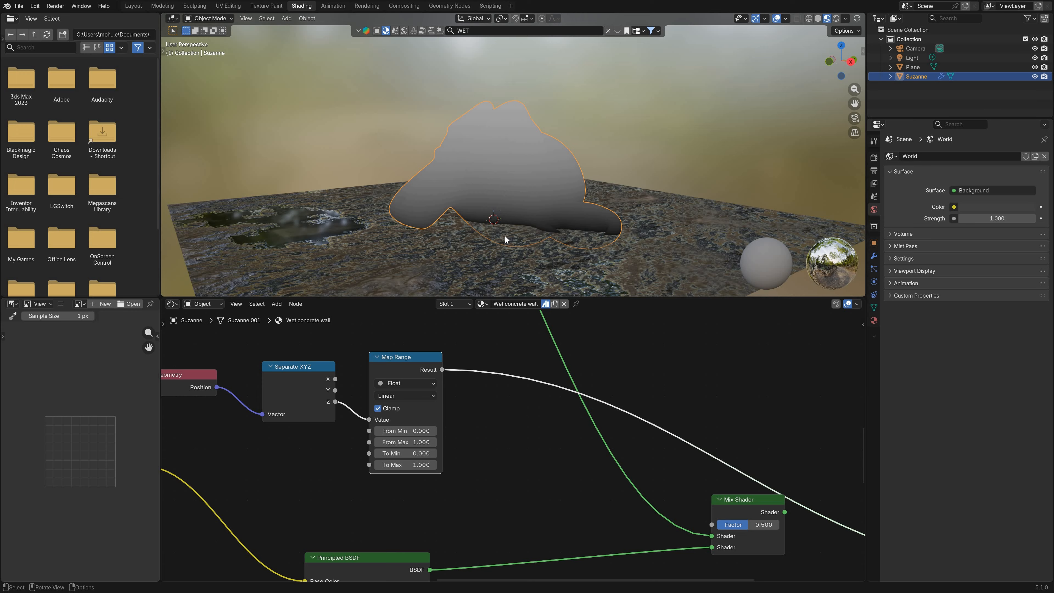
{"action": "scroll", "coordinate": [482, 444], "scroll_direction": "up", "scroll_amount": 4}
{"action": "middle_click_drag", "start_coordinate": [468, 445], "coordinate": [546, 446]}
{"action": "left_click_drag", "start_coordinate": [450, 428], "coordinate": [379, 428]}
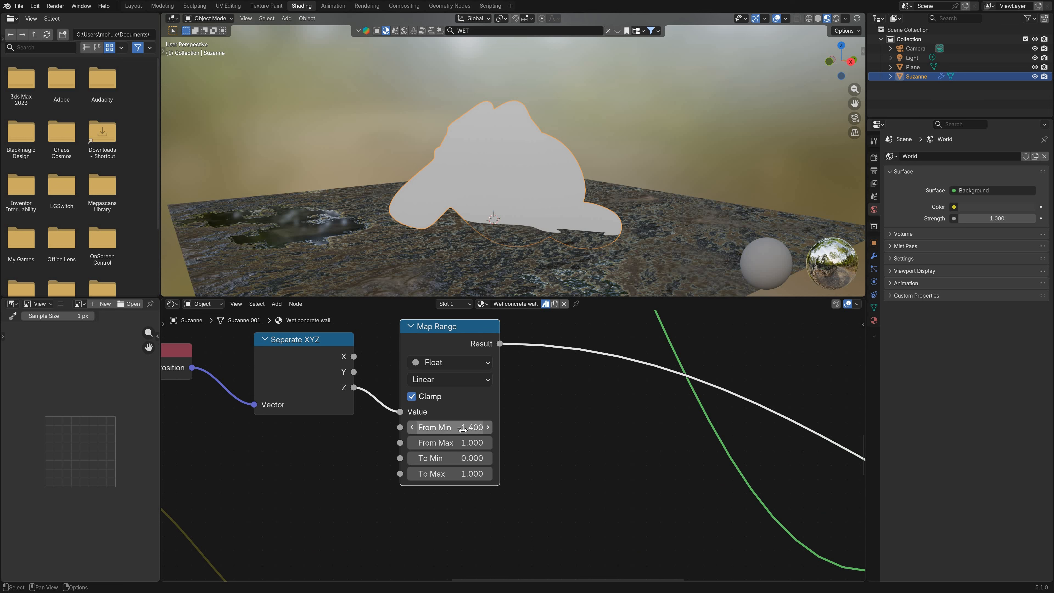
{"action": "key", "text": "ctrl+z"}
Step: Set the Map Range node's From Min to 0.05 after trying 0.1 and 0.5, and inspect the gradient on the monkey head
{"action": "scroll", "coordinate": [467, 443], "scroll_direction": "up", "scroll_amount": 1}
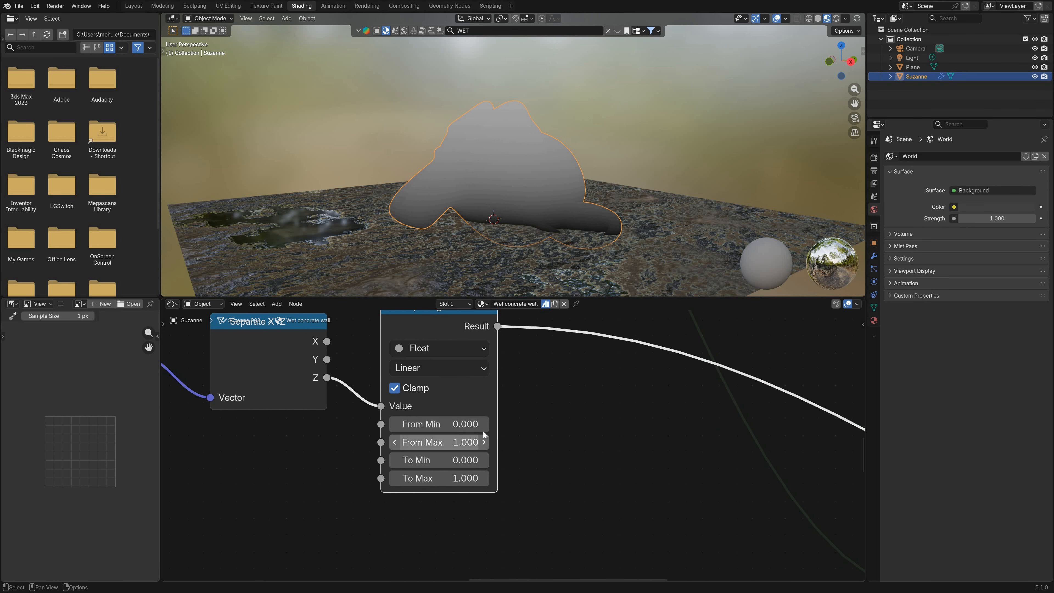
{"action": "left_click", "coordinate": [485, 429]}
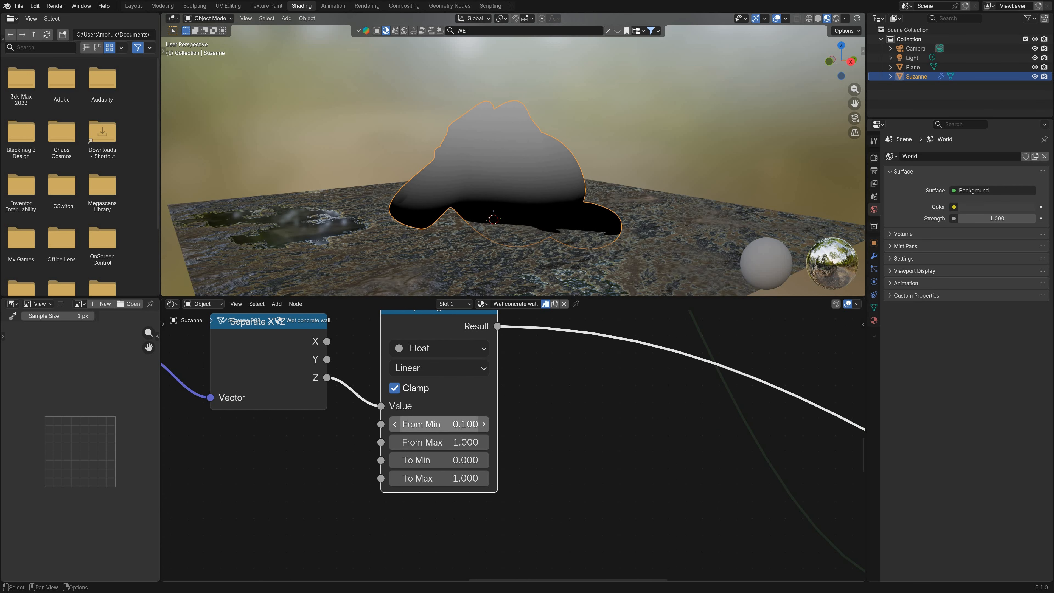
{"action": "left_click", "coordinate": [420, 427]}
{"action": "double_click", "coordinate": [419, 427]}
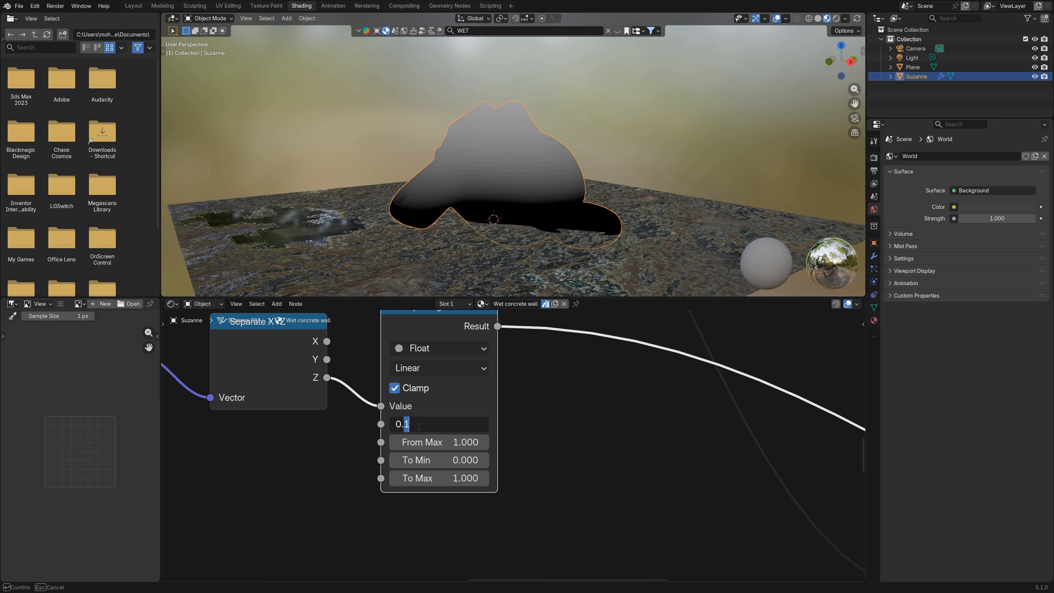
{"action": "key", "text": "Return"}
{"action": "left_click", "coordinate": [419, 426]}
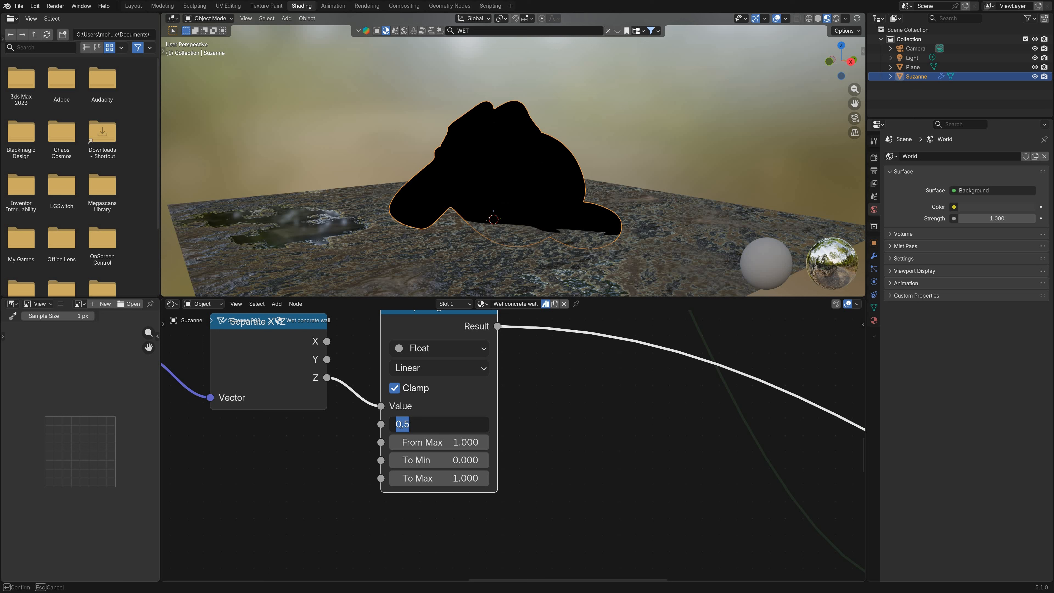
{"action": "type", "text": "0.05"}
{"action": "key", "text": "Return"}
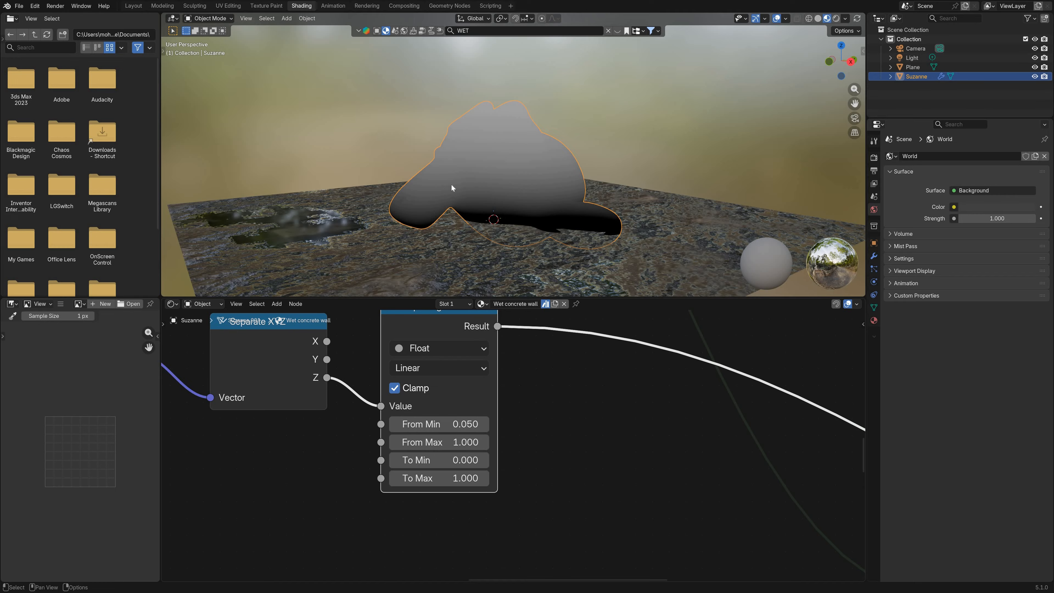
{"action": "middle_click_drag", "start_coordinate": [451, 188], "coordinate": [544, 431]}
Step: Insert a Color Ramp node on the Map Range Result link and set its white stop to position 0.503
{"action": "scroll", "coordinate": [518, 448], "scroll_direction": "down", "scroll_amount": 2}
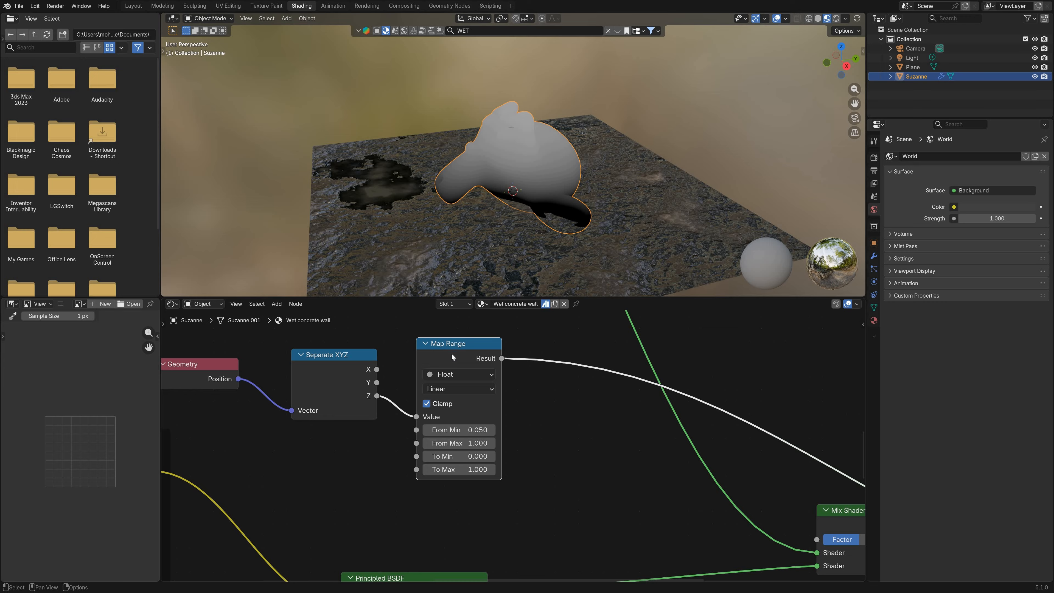
{"action": "middle_click_drag", "start_coordinate": [505, 359], "coordinate": [463, 359]}
{"action": "key", "text": "shift+a"}
{"action": "type", "text": "colo"}
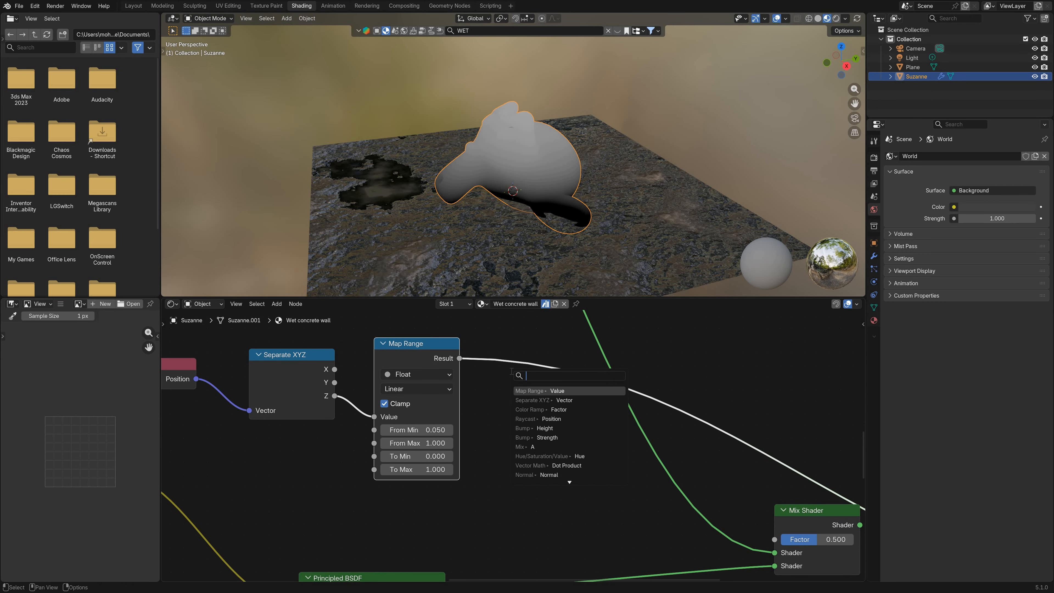
{"action": "type", "text": "r"}
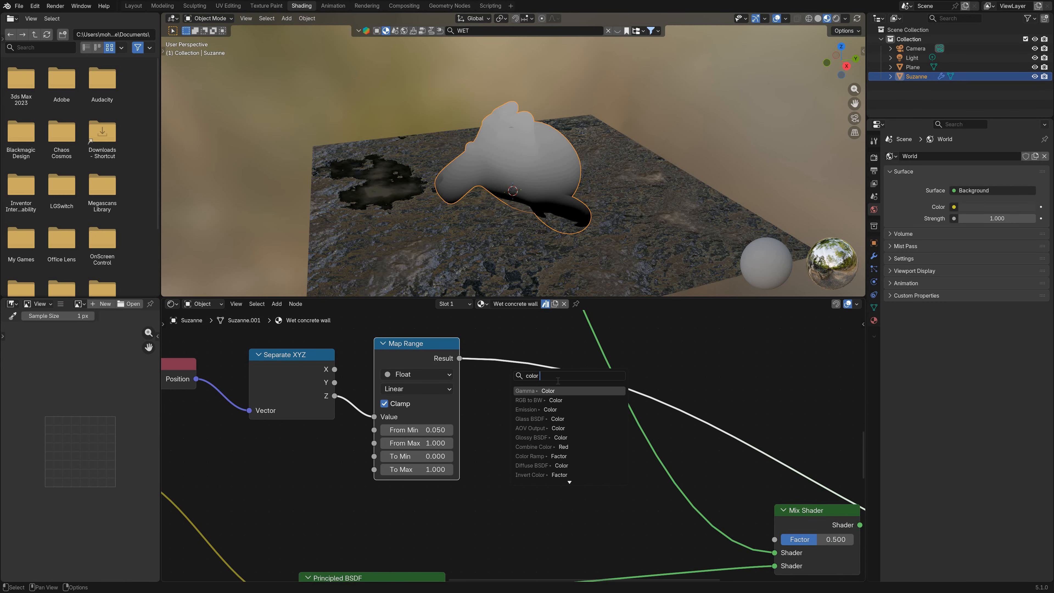
{"action": "type", "text": " ra"}
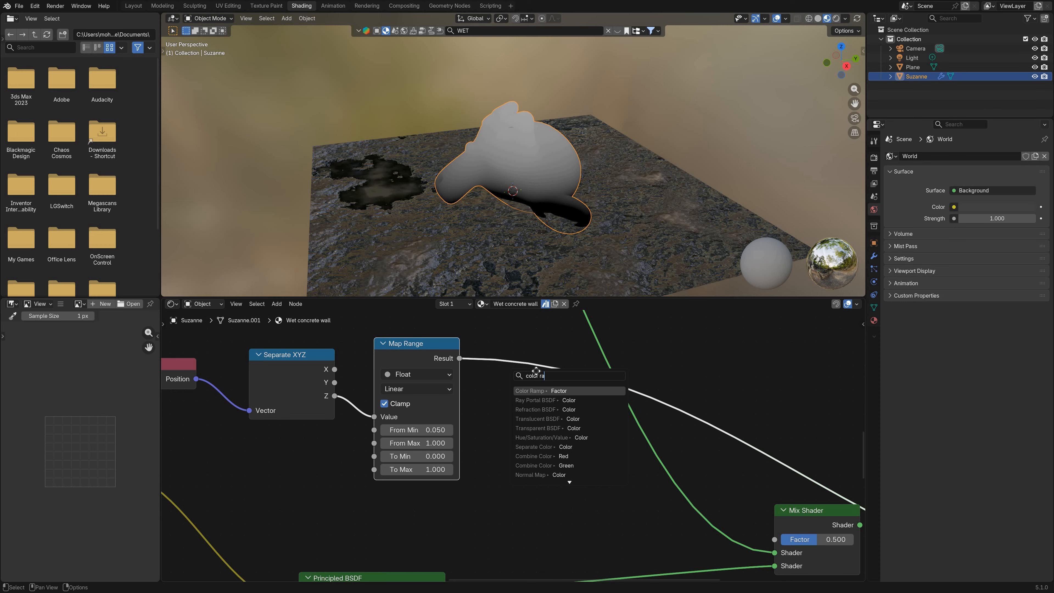
{"action": "key", "text": "Return"}
{"action": "left_click", "coordinate": [523, 369]}
{"action": "scroll", "coordinate": [521, 386], "scroll_direction": "down", "scroll_amount": 3}
{"action": "middle_click_drag", "start_coordinate": [521, 409], "coordinate": [457, 403]}
{"action": "scroll", "coordinate": [457, 404], "scroll_direction": "up", "scroll_amount": 6}
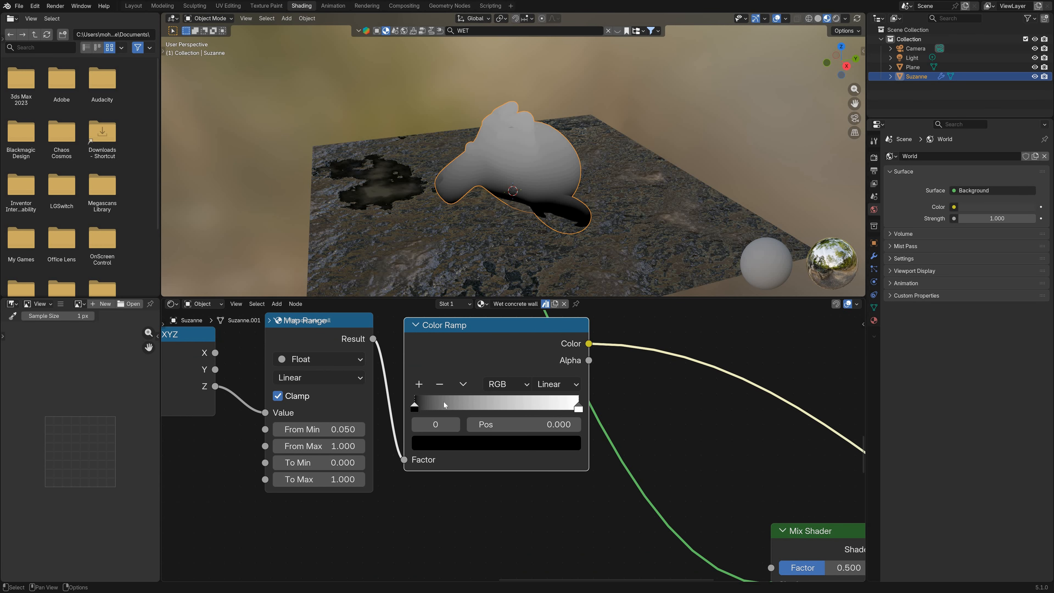
{"action": "left_click_drag", "start_coordinate": [544, 409], "coordinate": [450, 397]}
{"action": "scroll", "coordinate": [443, 402], "scroll_direction": "down", "scroll_amount": 3}
{"action": "scroll", "coordinate": [480, 370], "scroll_direction": "up", "scroll_amount": 1}
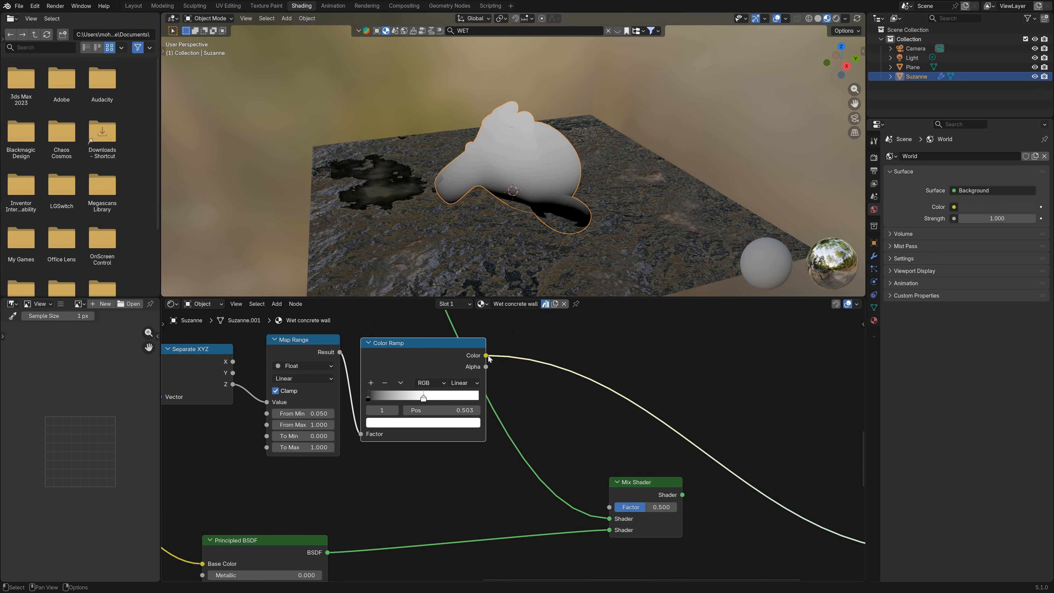
Step: Connect the Color Ramp's Color output to the Mix Shader's Factor and send the Mix Shader to the Material Output surface
{"action": "scroll", "coordinate": [557, 370], "scroll_direction": "down", "scroll_amount": 1}
{"action": "left_click_drag", "start_coordinate": [565, 360], "coordinate": [655, 472]}
{"action": "middle_click_drag", "start_coordinate": [608, 453], "coordinate": [549, 444]}
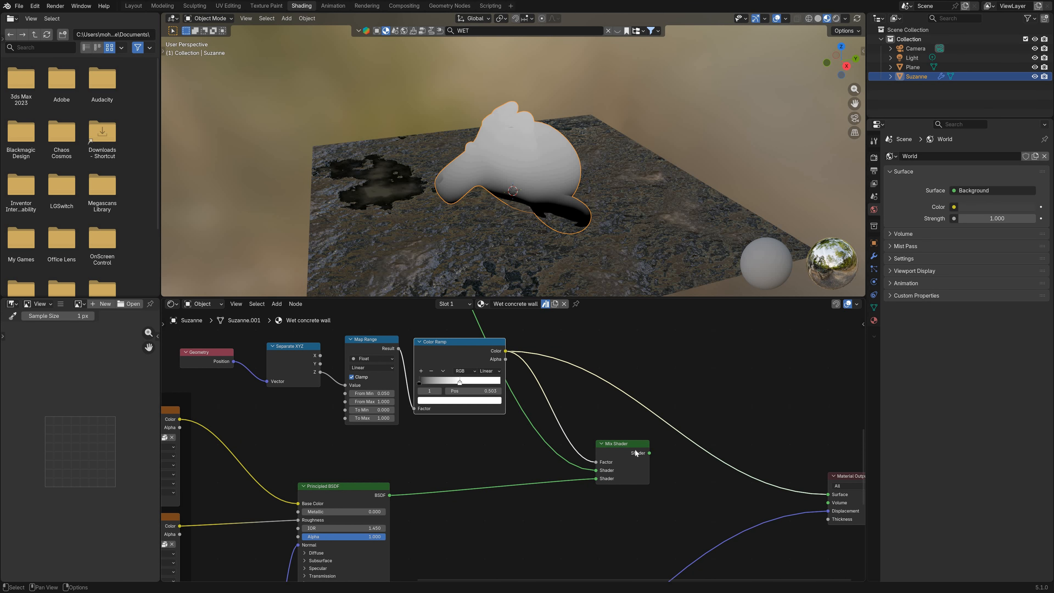
{"action": "left_click", "coordinate": [635, 454], "text": "ctrl+shift"}
Step: Set the Color Ramp's white stop to 0.135 to confine the mud to the head's base, undoing a trial at 0.303
{"action": "middle_click_drag", "start_coordinate": [561, 204], "coordinate": [435, 356]}
{"action": "scroll", "coordinate": [502, 205], "scroll_direction": "up", "scroll_amount": 3}
{"action": "scroll", "coordinate": [537, 180], "scroll_direction": "up", "scroll_amount": 2}
{"action": "scroll", "coordinate": [516, 157], "scroll_direction": "down", "scroll_amount": 3}
{"action": "key", "text": "alt+a"}
{"action": "scroll", "coordinate": [548, 181], "scroll_direction": "up", "scroll_amount": 3}
{"action": "scroll", "coordinate": [446, 365], "scroll_direction": "up", "scroll_amount": 1}
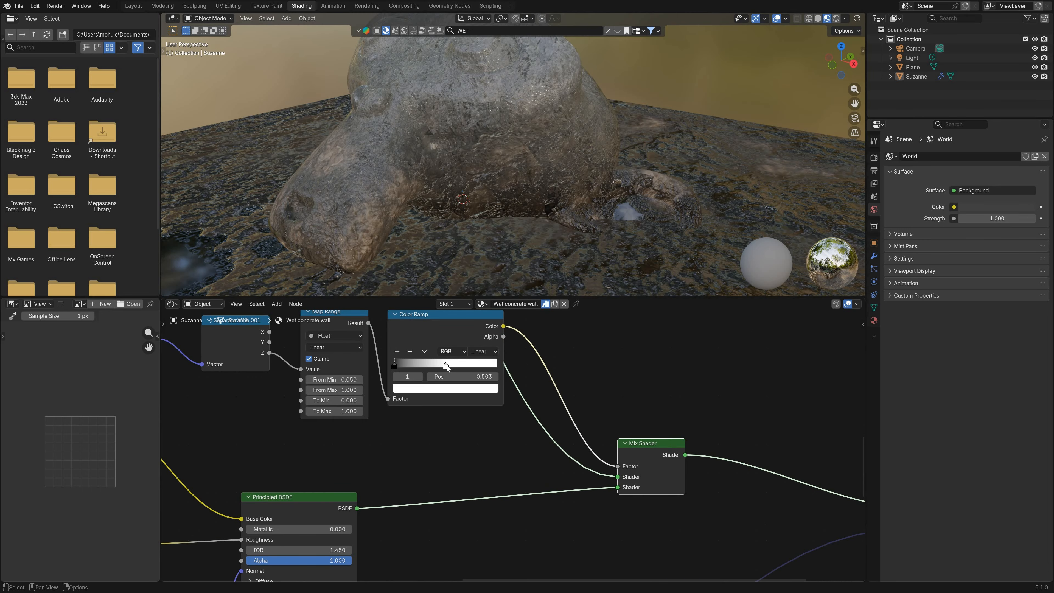
{"action": "left_click_drag", "start_coordinate": [446, 366], "coordinate": [413, 363]}
{"action": "middle_click_drag", "start_coordinate": [379, 173], "coordinate": [411, 183]}
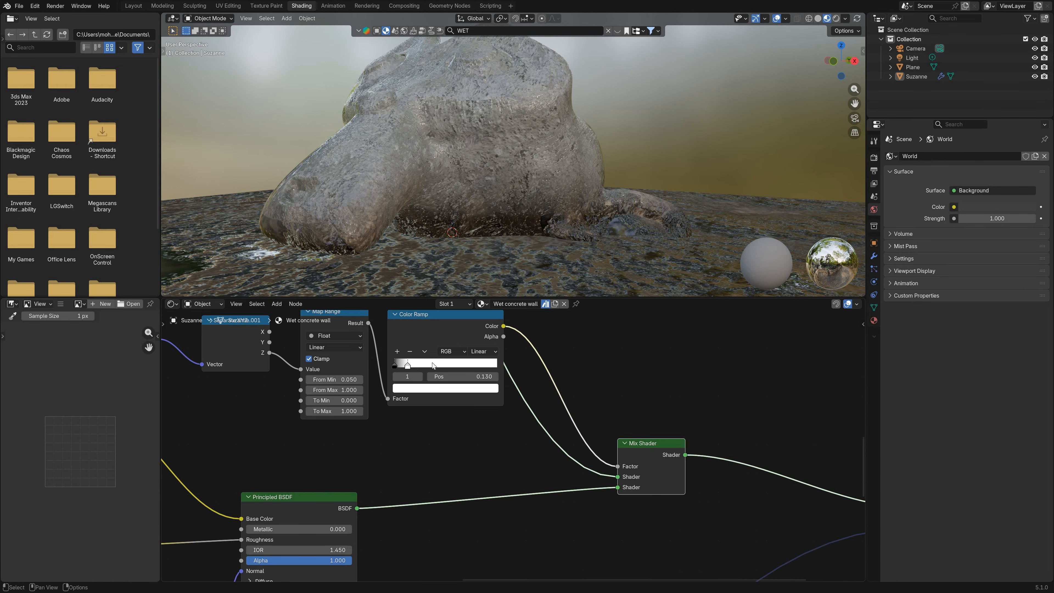
{"action": "mouse_move", "coordinate": [433, 365]}
{"action": "left_mouse_down"}
{"action": "mouse_move", "coordinate": [508, 363]}
{"action": "mouse_move", "coordinate": [445, 353]}
{"action": "left_mouse_up"}
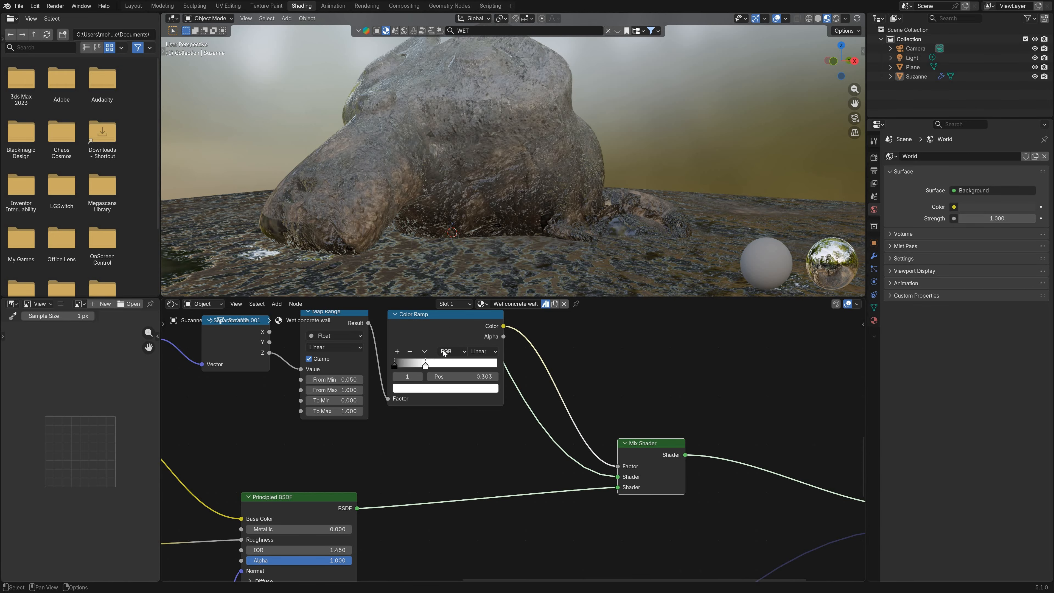
{"action": "key", "text": "ctrl+z"}
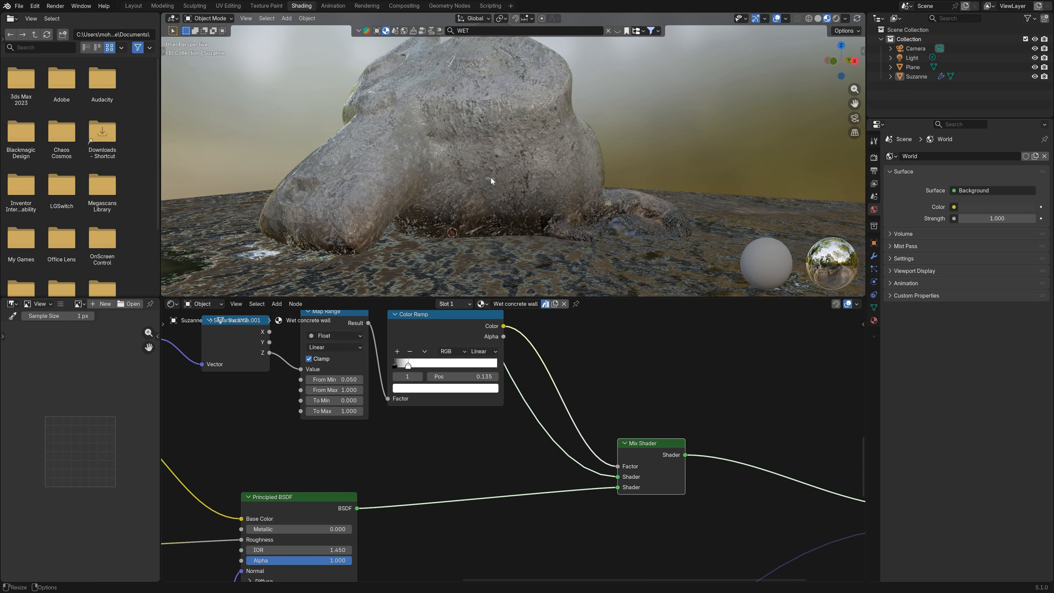
Step: Inspect the blend around the monkey head and switch the viewport to rendered shading
{"action": "scroll", "coordinate": [491, 179], "scroll_direction": "down", "scroll_amount": 3}
{"action": "middle_click_drag", "start_coordinate": [491, 178], "coordinate": [756, 71]}
{"action": "scroll", "coordinate": [524, 178], "scroll_direction": "up", "scroll_amount": 2}
{"action": "scroll", "coordinate": [505, 163], "scroll_direction": "down", "scroll_amount": 4}
{"action": "scroll", "coordinate": [510, 165], "scroll_direction": "up", "scroll_amount": 5}
{"action": "scroll", "coordinate": [684, 118], "scroll_direction": "down", "scroll_amount": 2}
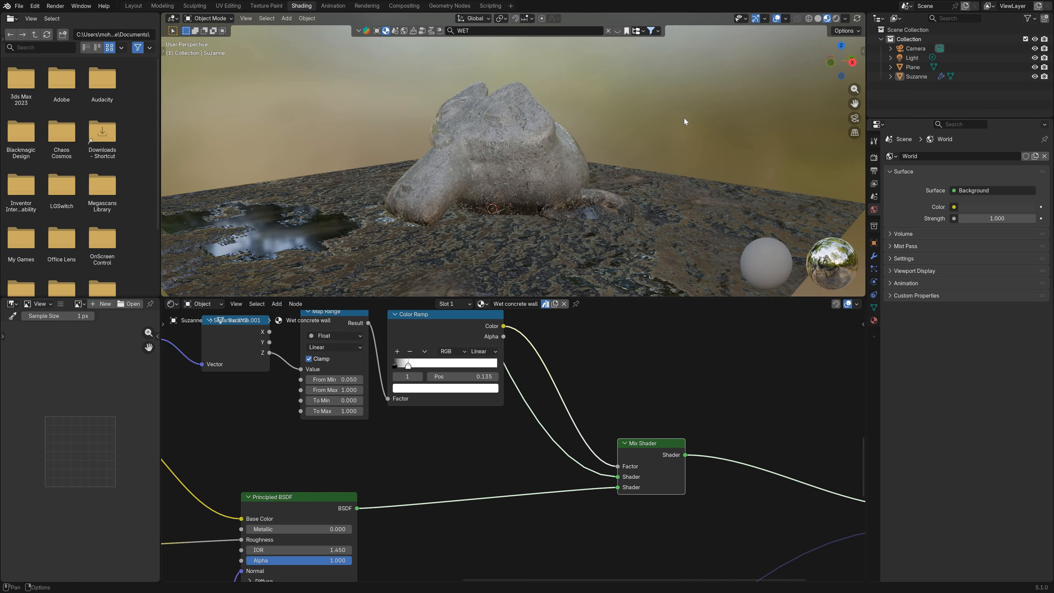
{"action": "left_click", "coordinate": [836, 18]}
{"action": "mouse_move", "coordinate": [540, 129]}
{"action": "middle_mouse_down"}
{"action": "mouse_move", "coordinate": [526, 131]}
{"action": "mouse_move", "coordinate": [622, 122]}
{"action": "mouse_move", "coordinate": [610, 152]}
{"action": "mouse_move", "coordinate": [501, 174]}
{"action": "mouse_move", "coordinate": [446, 162]}
{"action": "mouse_move", "coordinate": [535, 186]}
{"action": "middle_mouse_up"}
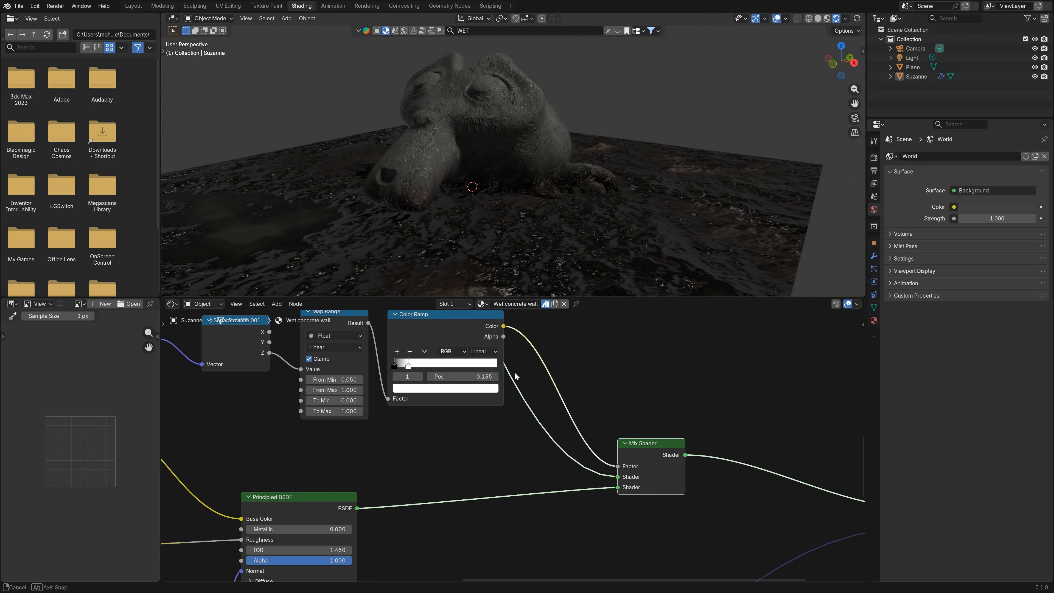
Step: Review the material's node tree, box-selecting the height mask nodes, the upper mud material nodes and the lower concrete material nodes
{"action": "scroll", "coordinate": [519, 438], "scroll_direction": "down", "scroll_amount": 7}
{"action": "middle_click_drag", "start_coordinate": [380, 380], "coordinate": [457, 417]}
{"action": "scroll", "coordinate": [553, 456], "scroll_direction": "down", "scroll_amount": 4}
{"action": "left_click_drag", "start_coordinate": [549, 456], "coordinate": [428, 398]}
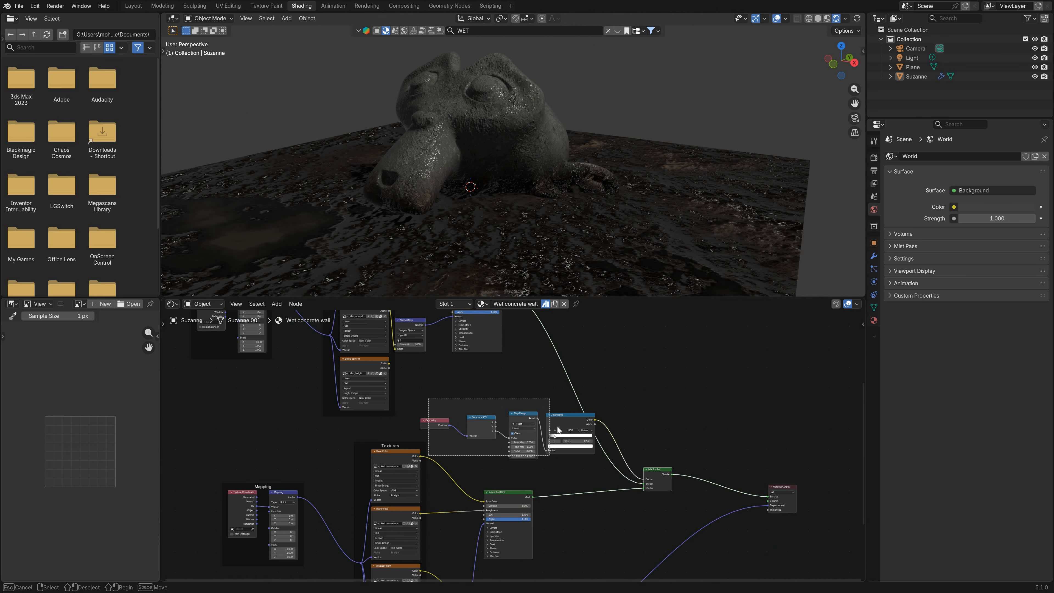
{"action": "left_click_drag", "start_coordinate": [557, 427], "coordinate": [559, 458]}
{"action": "left_click_drag", "start_coordinate": [665, 353], "coordinate": [555, 410]}
{"action": "middle_click_drag", "start_coordinate": [430, 455], "coordinate": [467, 470]}
{"action": "scroll", "coordinate": [467, 470], "scroll_direction": "down", "scroll_amount": 5}
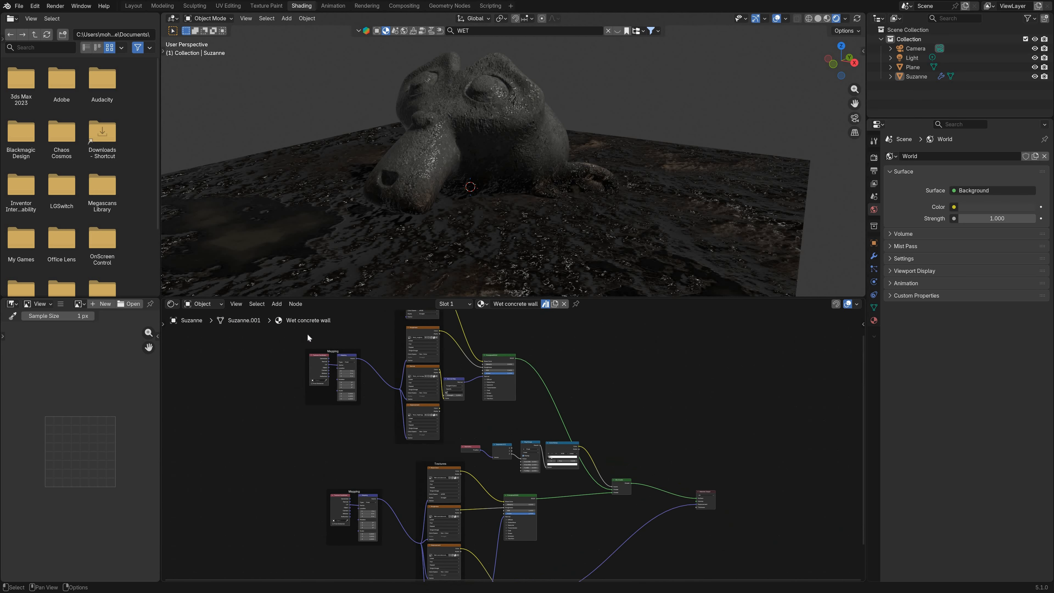
{"action": "middle_click_drag", "start_coordinate": [307, 334], "coordinate": [312, 371]}
{"action": "left_click_drag", "start_coordinate": [307, 335], "coordinate": [504, 450]}
{"action": "middle_click_drag", "start_coordinate": [504, 449], "coordinate": [490, 369]}
{"action": "left_click_drag", "start_coordinate": [272, 443], "coordinate": [550, 567]}
{"action": "scroll", "coordinate": [551, 491], "scroll_direction": "up", "scroll_amount": 3}
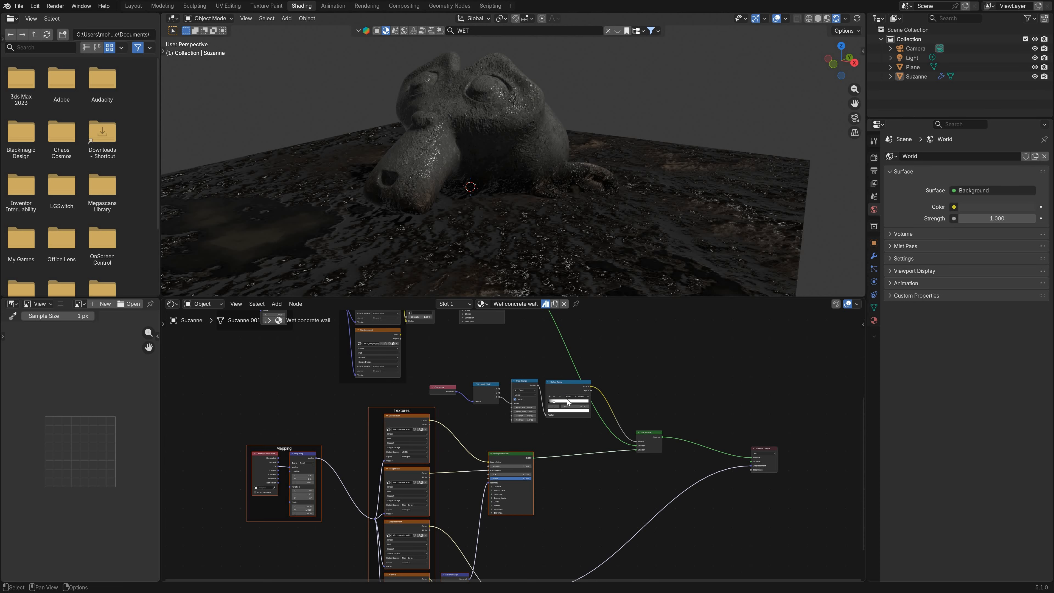
Step: Examine the transition between the monkey head's base and the ground plane up close in rendered shading
{"action": "scroll", "coordinate": [569, 402], "scroll_direction": "up", "scroll_amount": 3}
{"action": "middle_click_drag", "start_coordinate": [492, 218], "coordinate": [462, 211]}
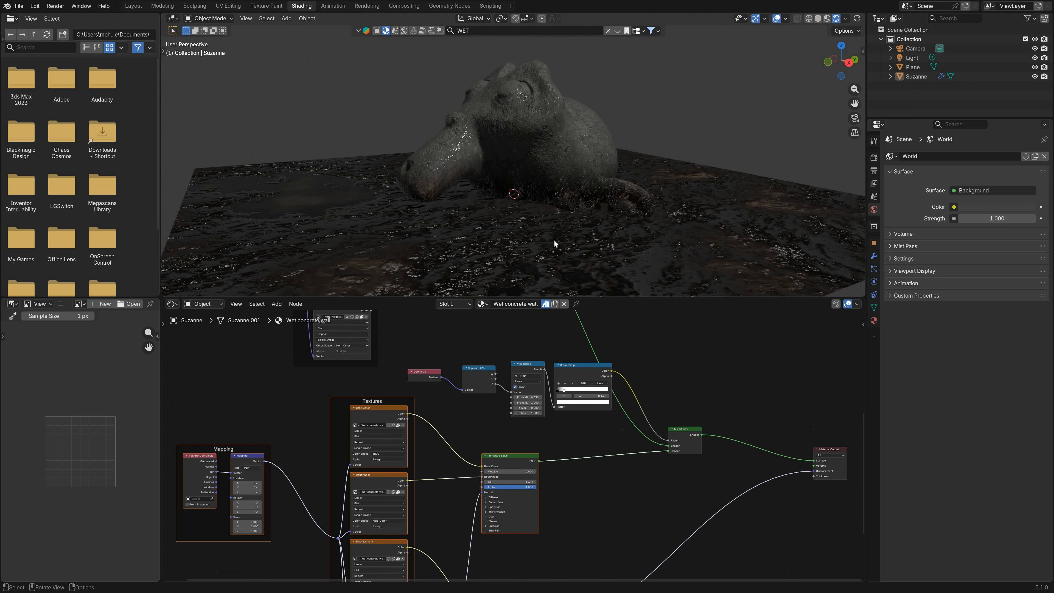
{"action": "middle_click_drag", "start_coordinate": [524, 184], "coordinate": [540, 188]}
{"action": "scroll", "coordinate": [540, 188], "scroll_direction": "up", "scroll_amount": 3}
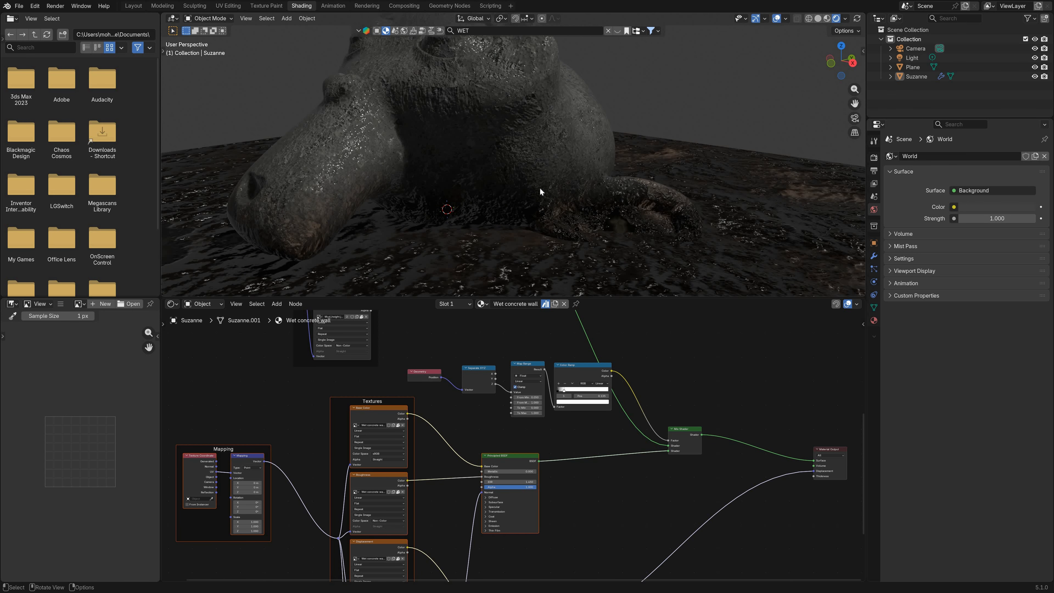